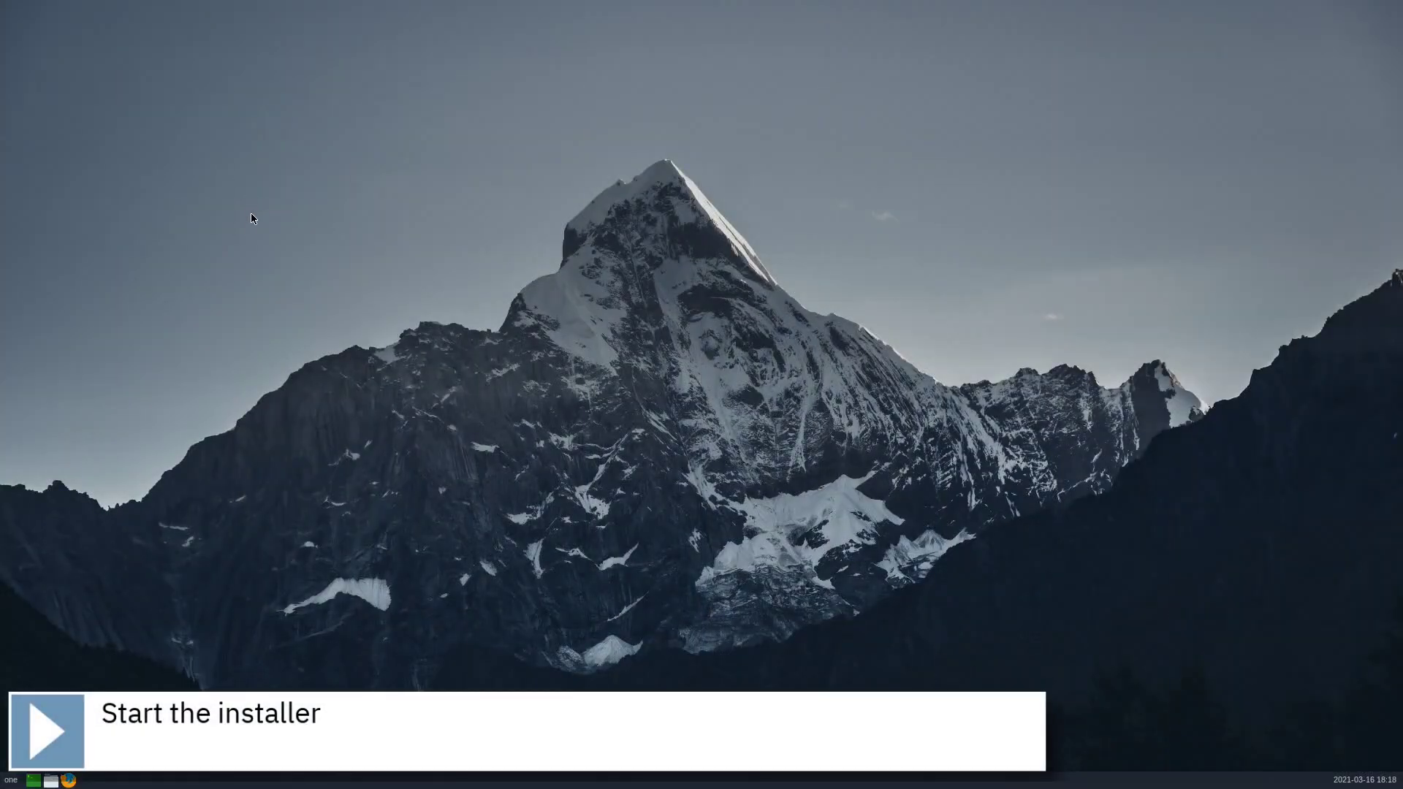
Step: Right-click the Venom Linux desktop to bring up the root menu with Install Venom
right_click(169, 153)
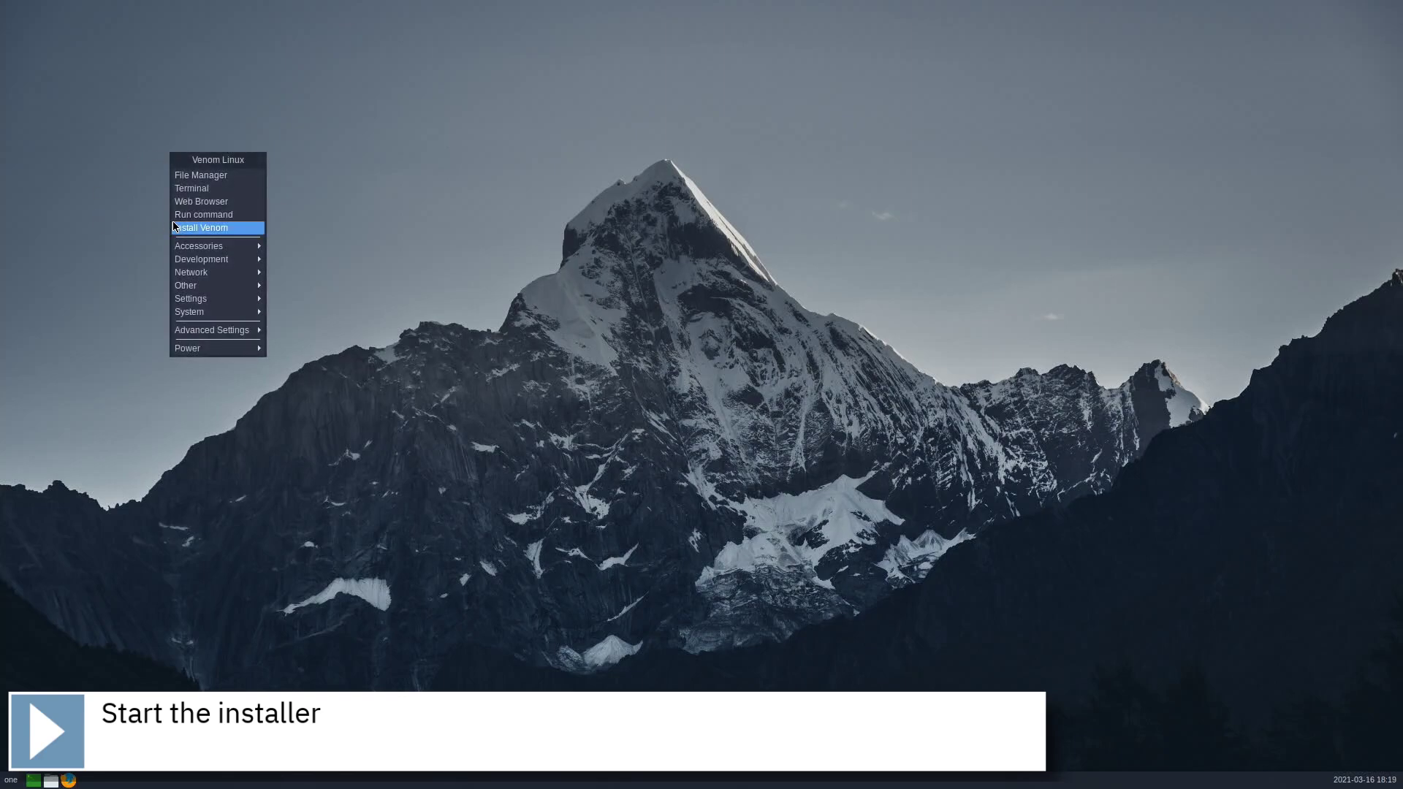
Step: Launch the Venom installer and highlight the pt keymap in the Keyboard list
click(235, 228)
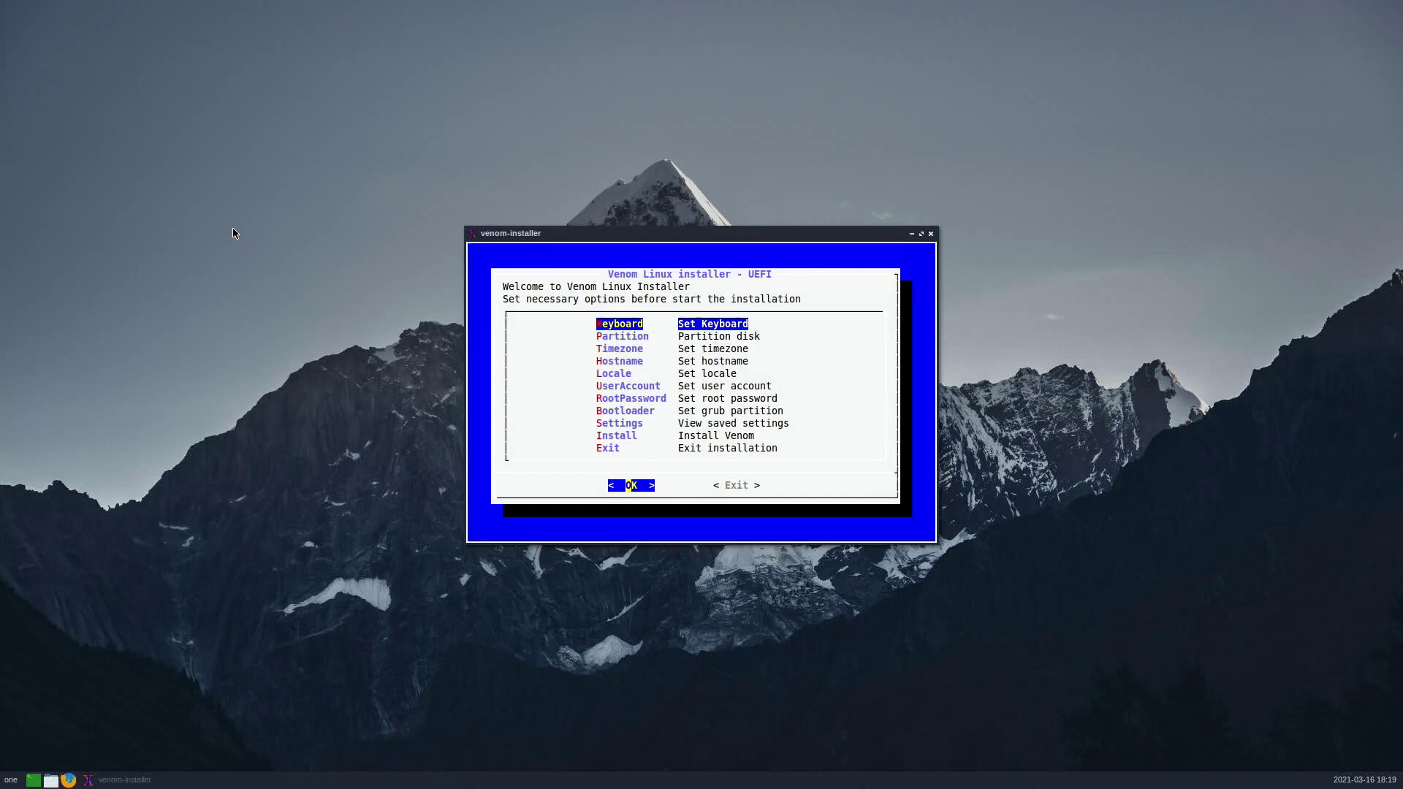
key(Return)
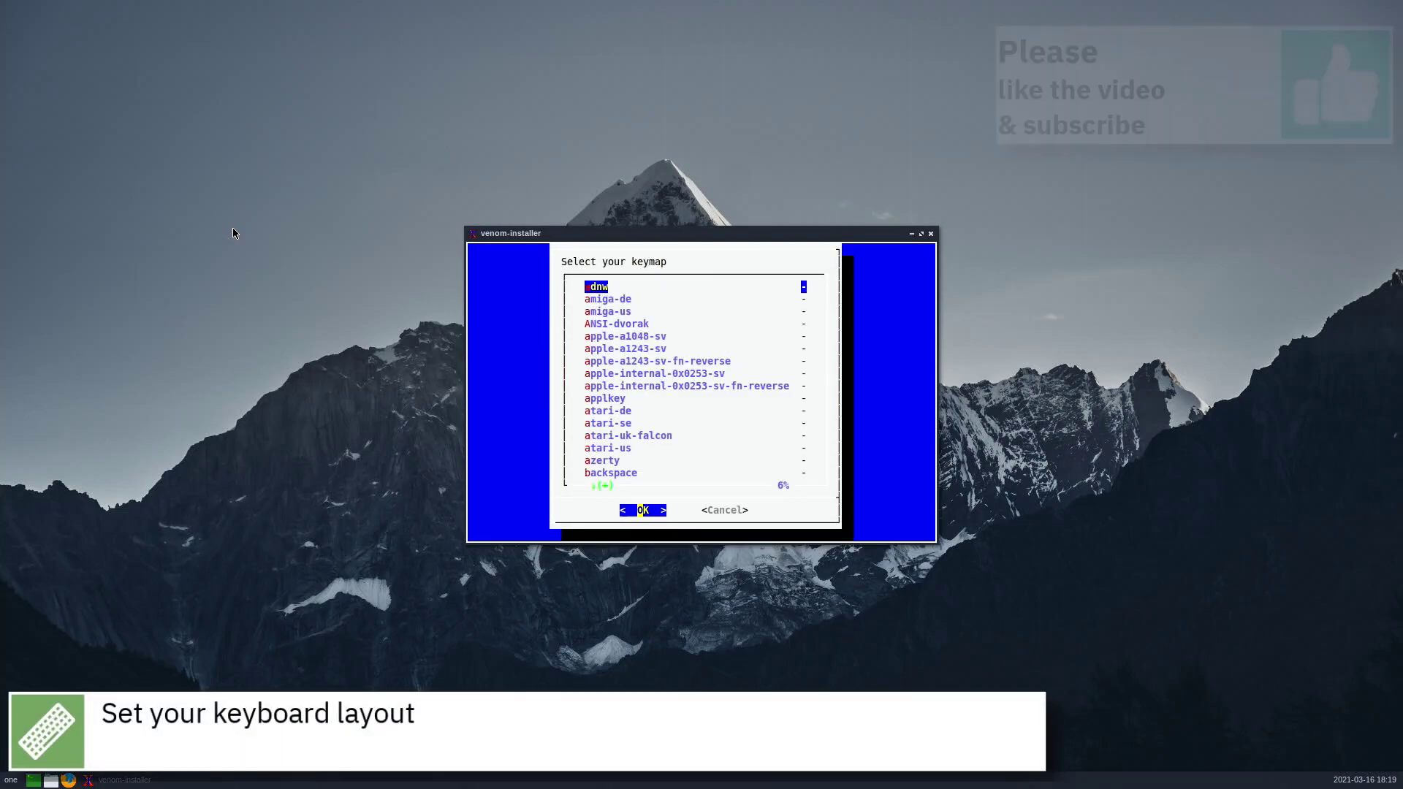
key(Down)
key(Down)
key(Down)
key(Down)
key(Down)
key(Down)
key(Down)
key(Down)
key(Down)
key(Down)
key(Down)
key(Down)
key(Down)
key(Down)
key(Down)
key(Down)
key(Down)
key(Down)
key(Down)
key(Down)
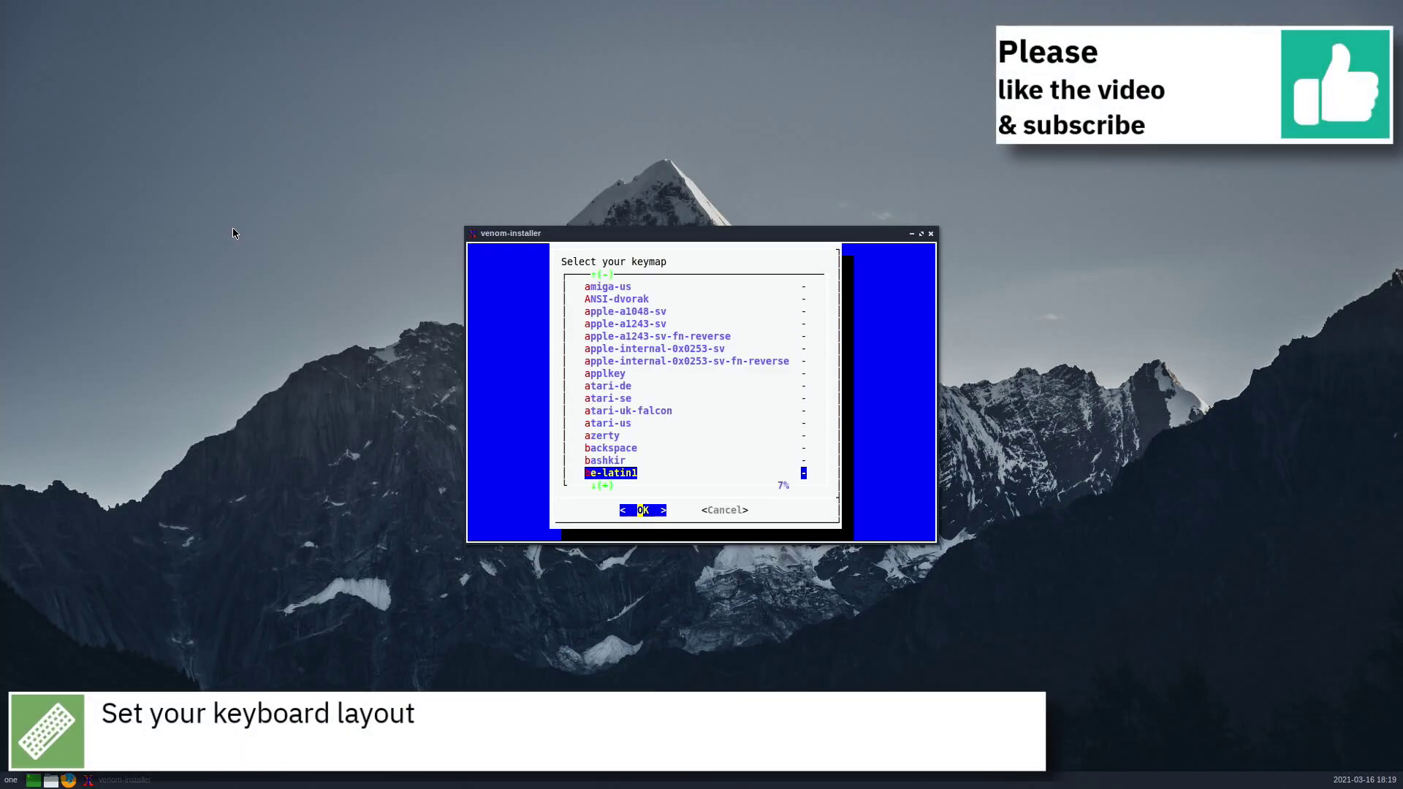
key(Down)
key(Down)
key(Down)
key(Down)
key(Down)
key(Down)
key(Down)
key(Down)
key(Down)
key(Down)
key(Down)
key(Down)
key(Down)
key(Down)
key(Down)
key(Down)
key(Down)
key(Down)
key(Down)
key(Down)
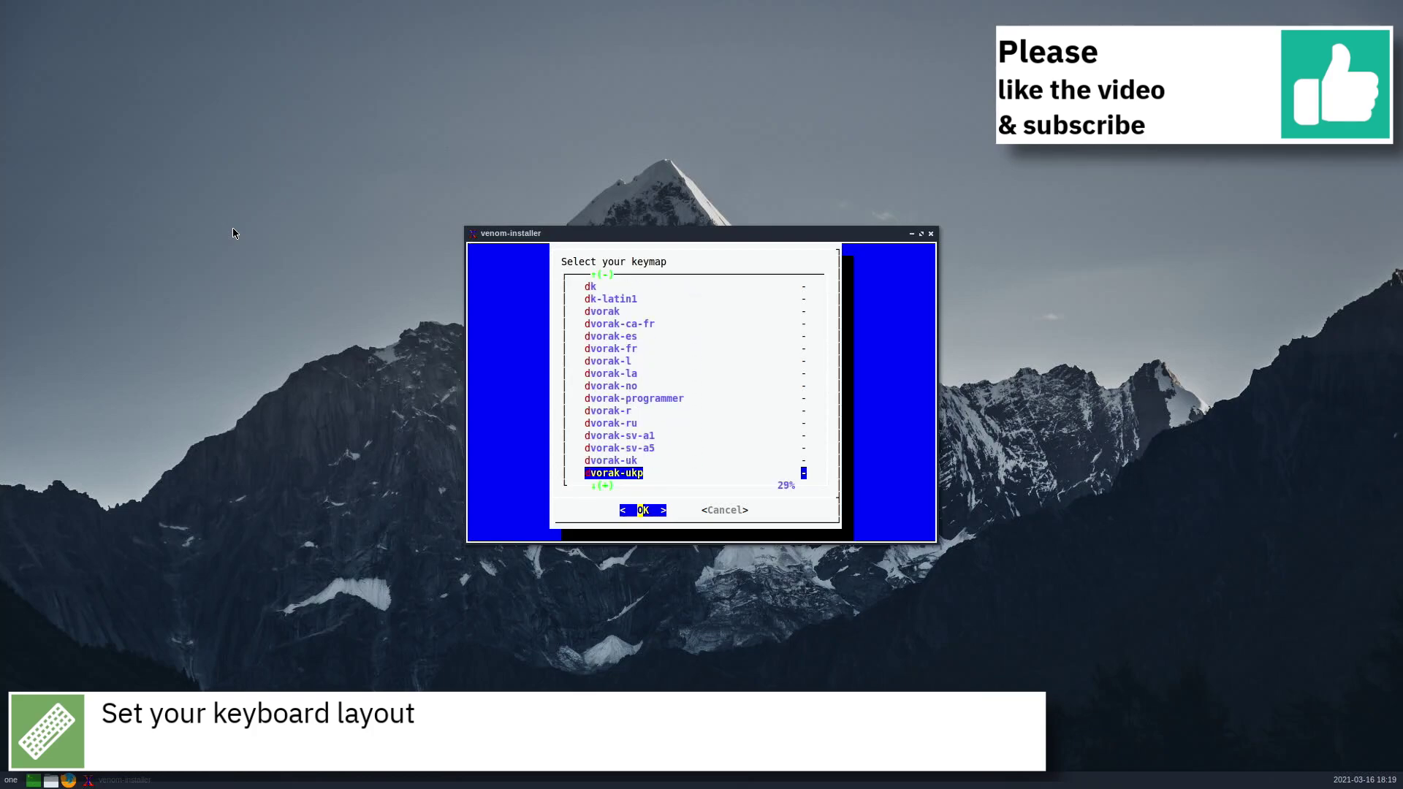
key(Down)
key(Down)
key(Down)
key(Down)
key(Down)
key(Down)
key(Down)
key(Down)
key(Down)
key(Down)
key(Down)
key(Down)
key(Down)
key(Down)
key(Down)
key(Down)
key(Down)
key(Down)
key(Down)
key(Down)
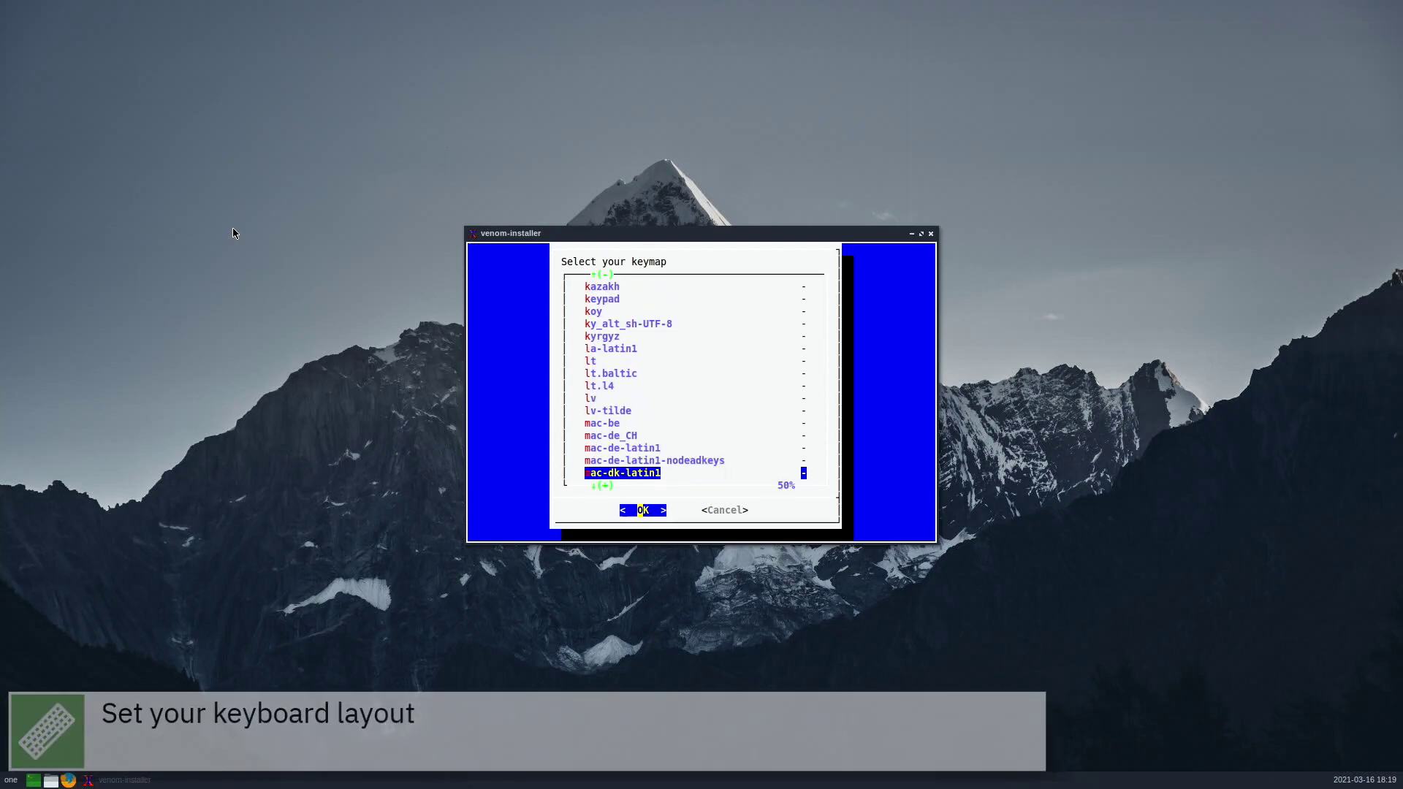
key(Down)
key(Down)
key(Down)
key(Down)
key(Down)
key(Down)
key(Down)
key(Down)
key(Down)
key(Down)
key(Down)
key(Down)
key(Down)
key(Down)
key(Down)
key(Down)
key(Down)
key(Down)
key(Down)
key(Down)
key(Up)
key(Up)
key(Up)
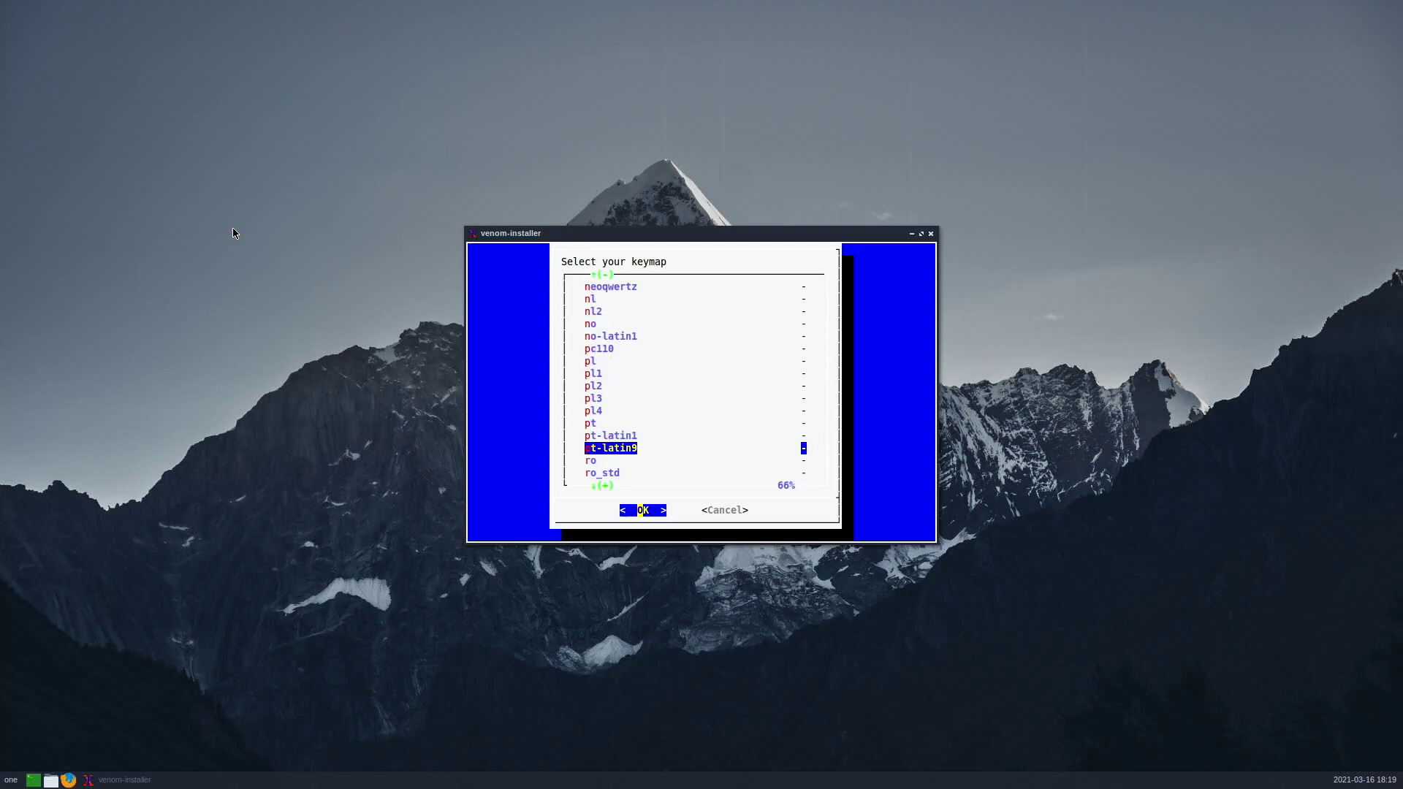
key(Up)
Step: Accept the pt keymap, start partitioning, agree to modify partitions, and choose cfdisk
key(Return)
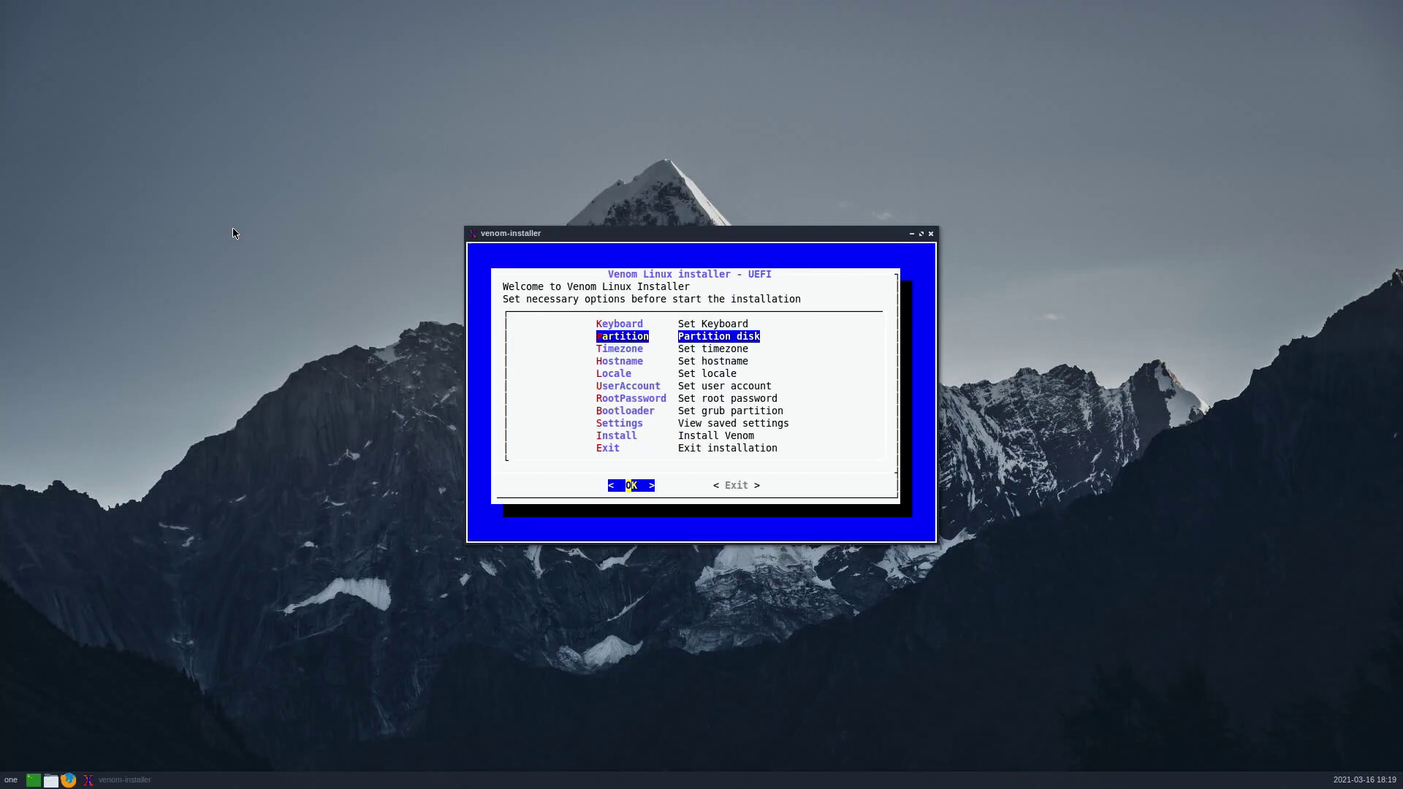
key(Return)
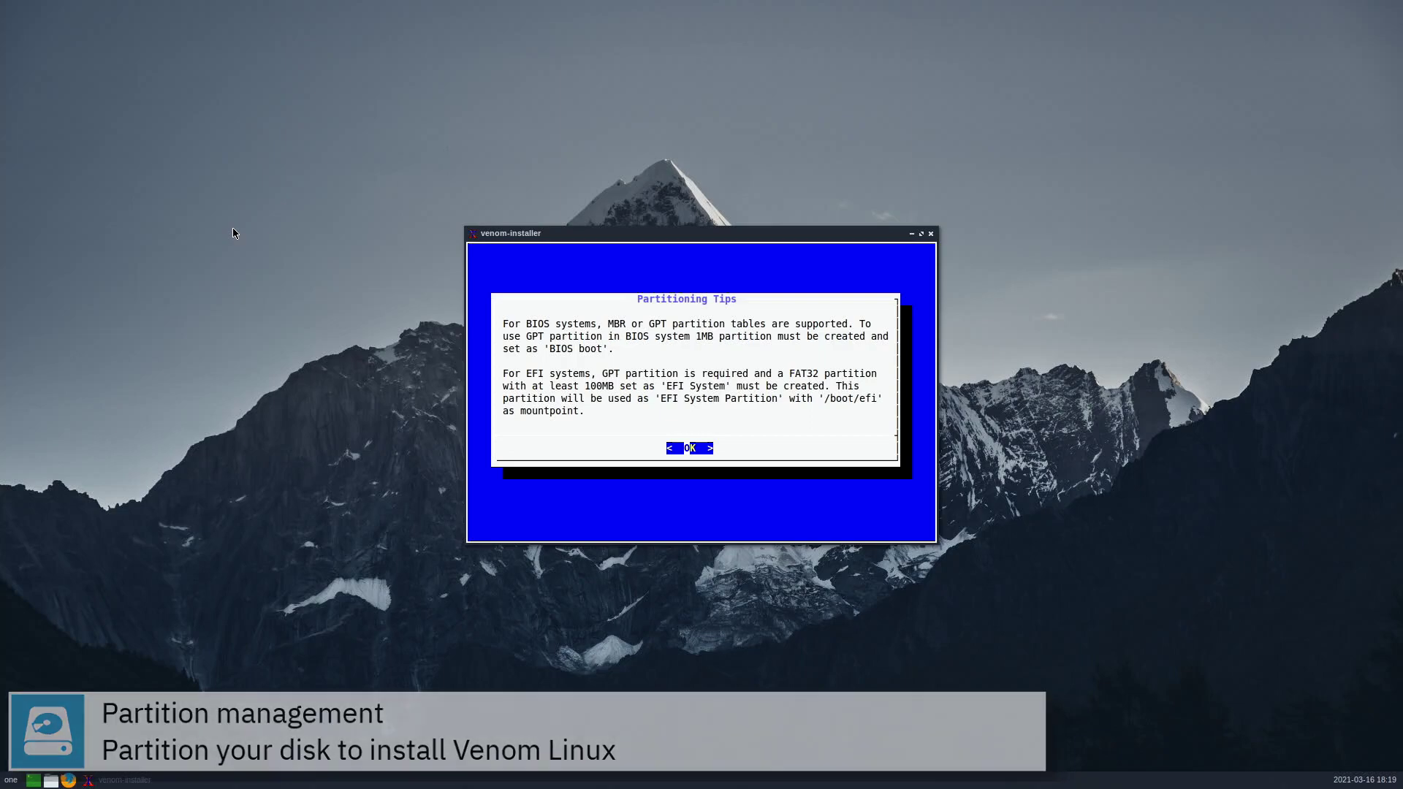
key(Return)
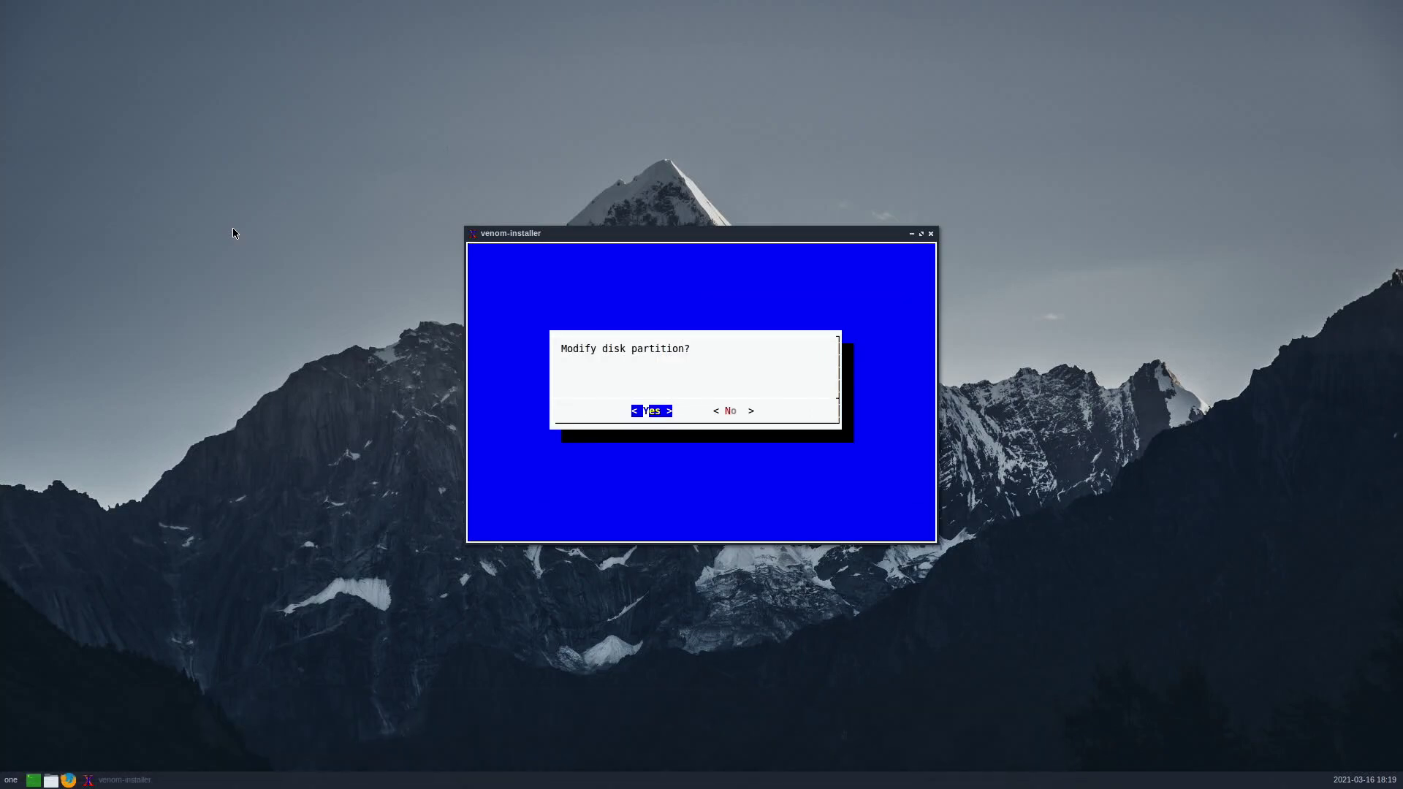
key(Return)
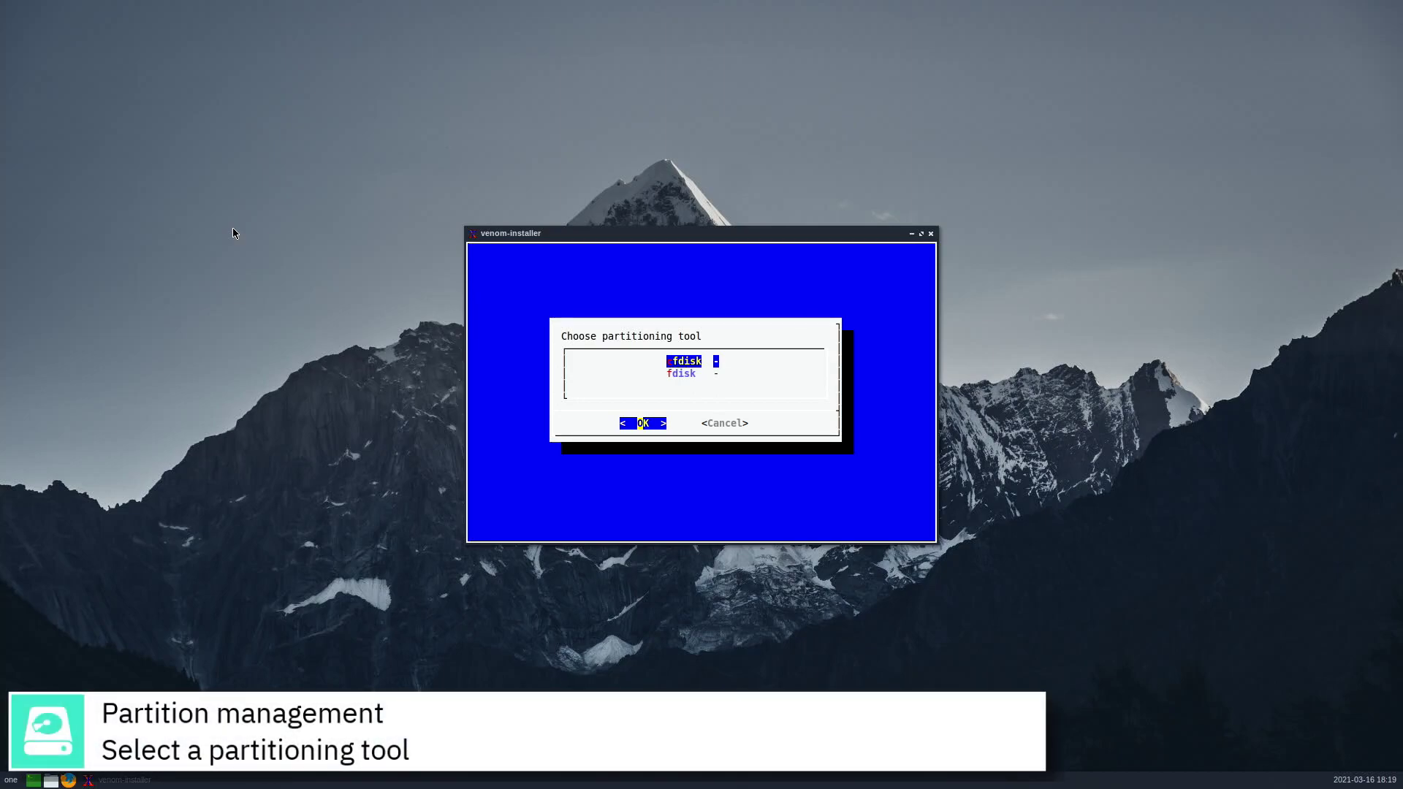
key(Return)
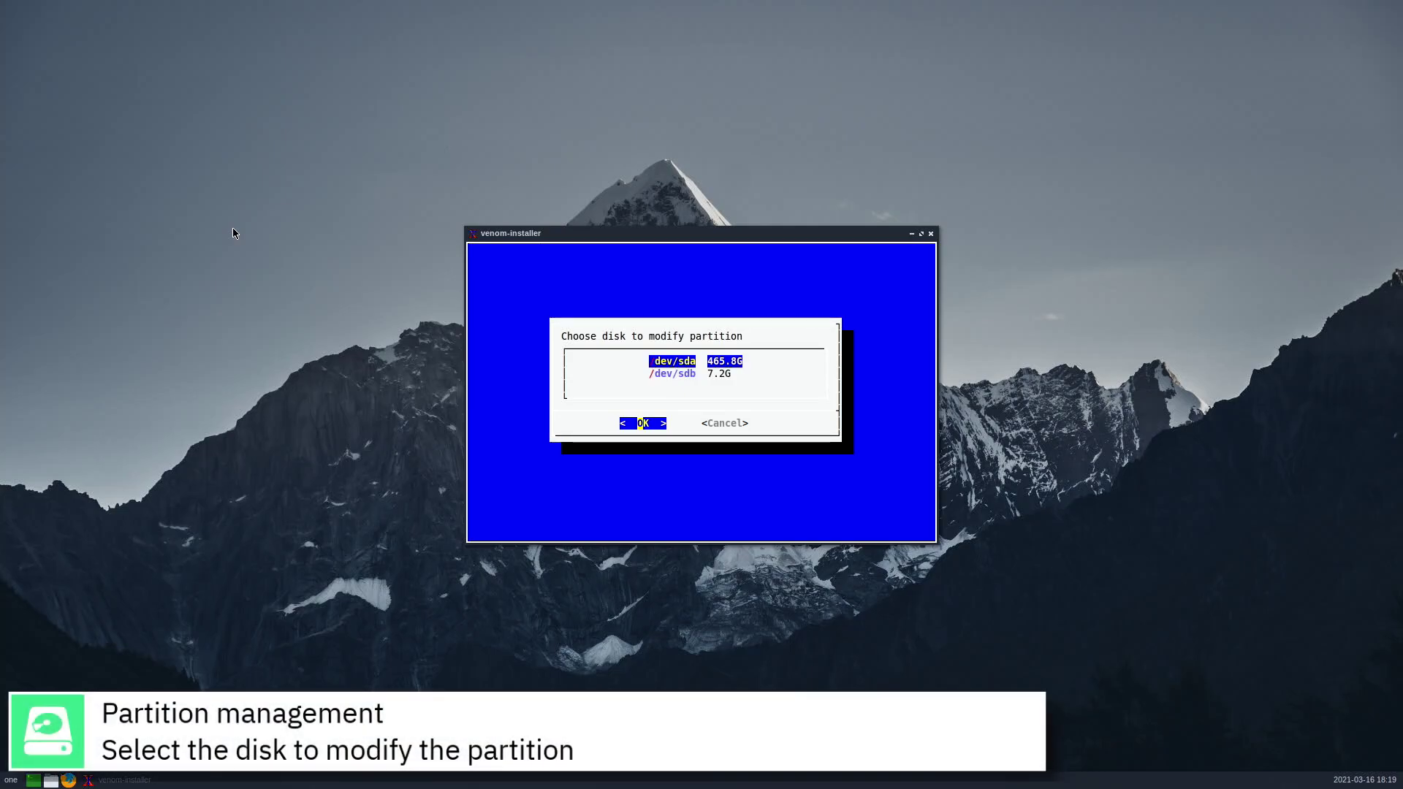
Step: Open /dev/sda in cfdisk and create a 200M /dev/sda1 partition of type EFI System
key(Return)
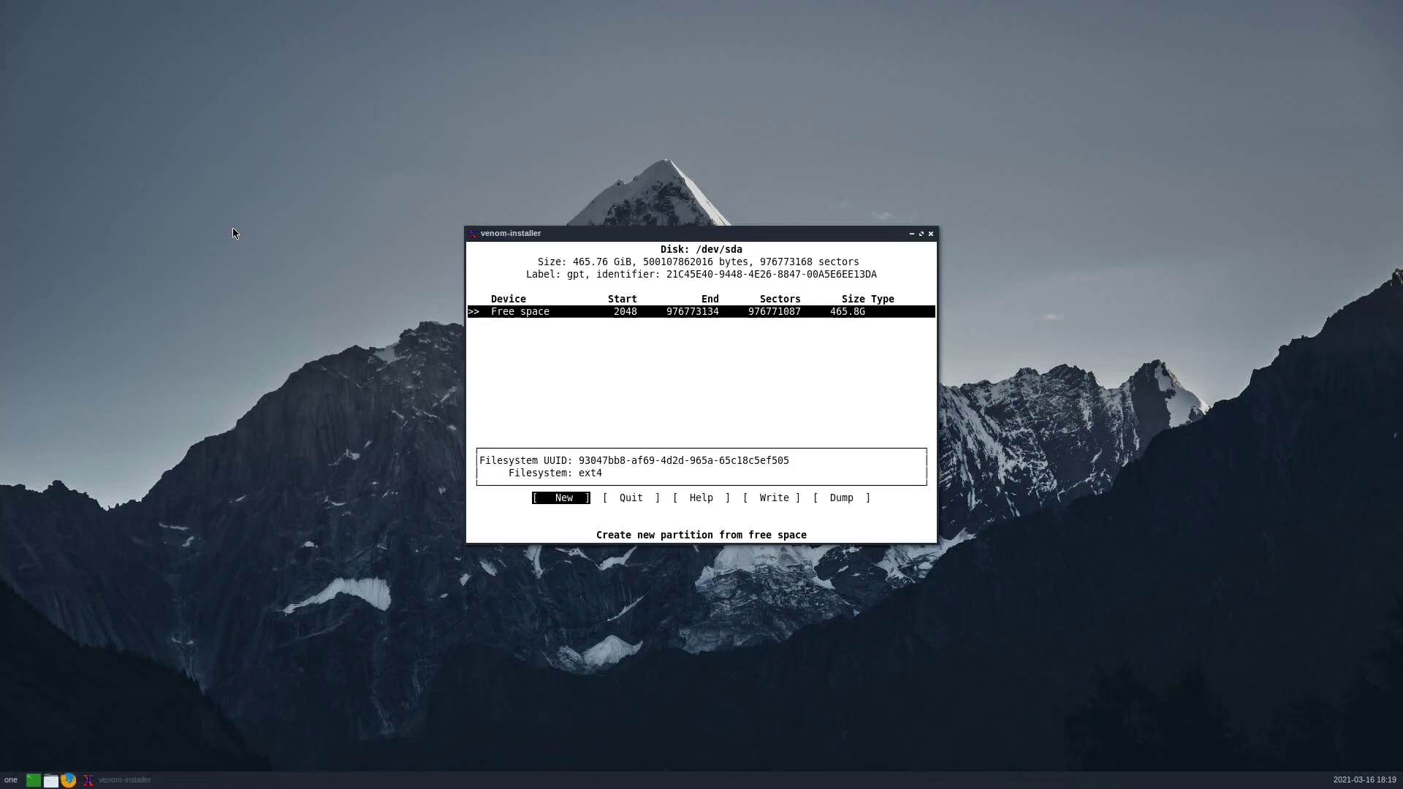
key(Return)
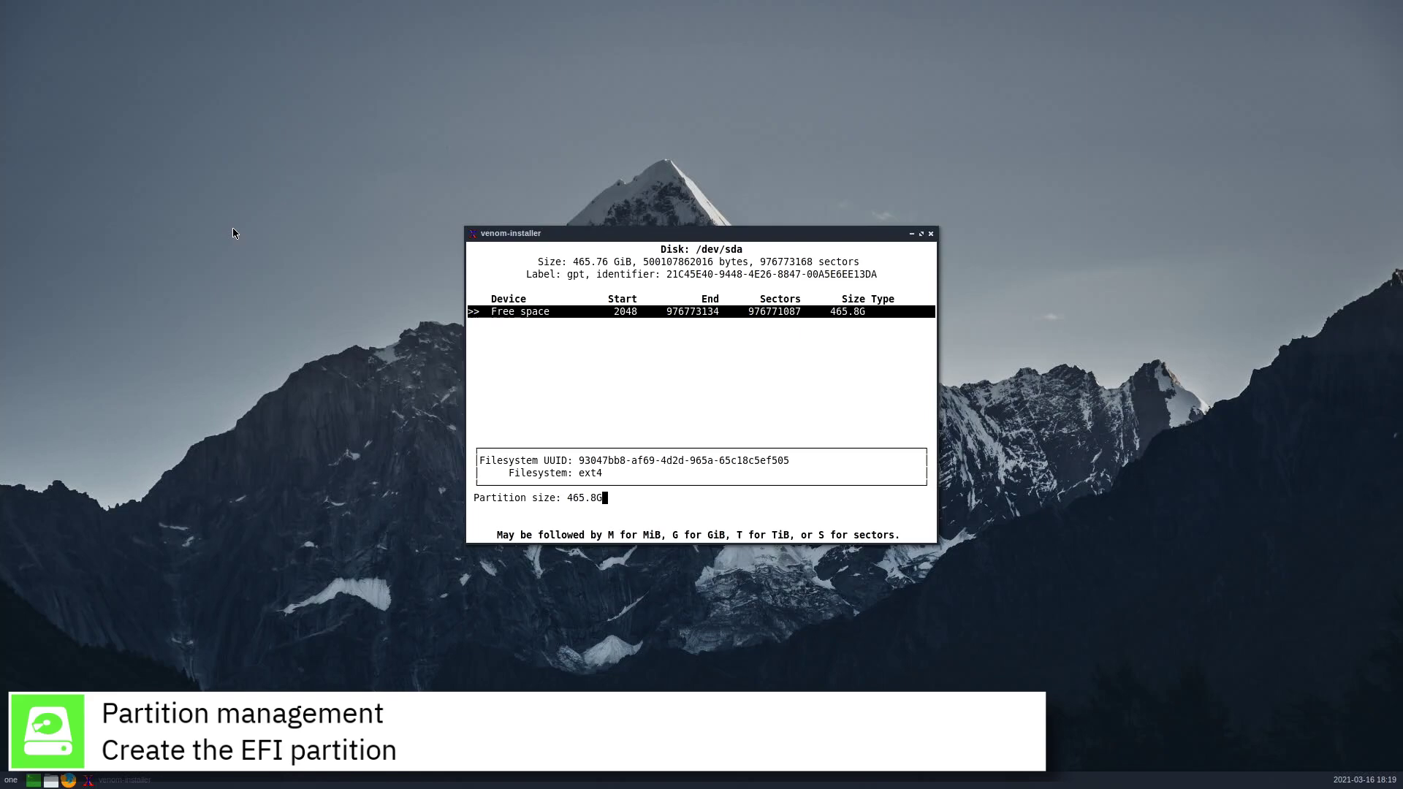
key(BackSpace)
key(BackSpace)
key(BackSpace)
key(BackSpace)
key(BackSpace)
key(BackSpace)
text(200M)
key(Return)
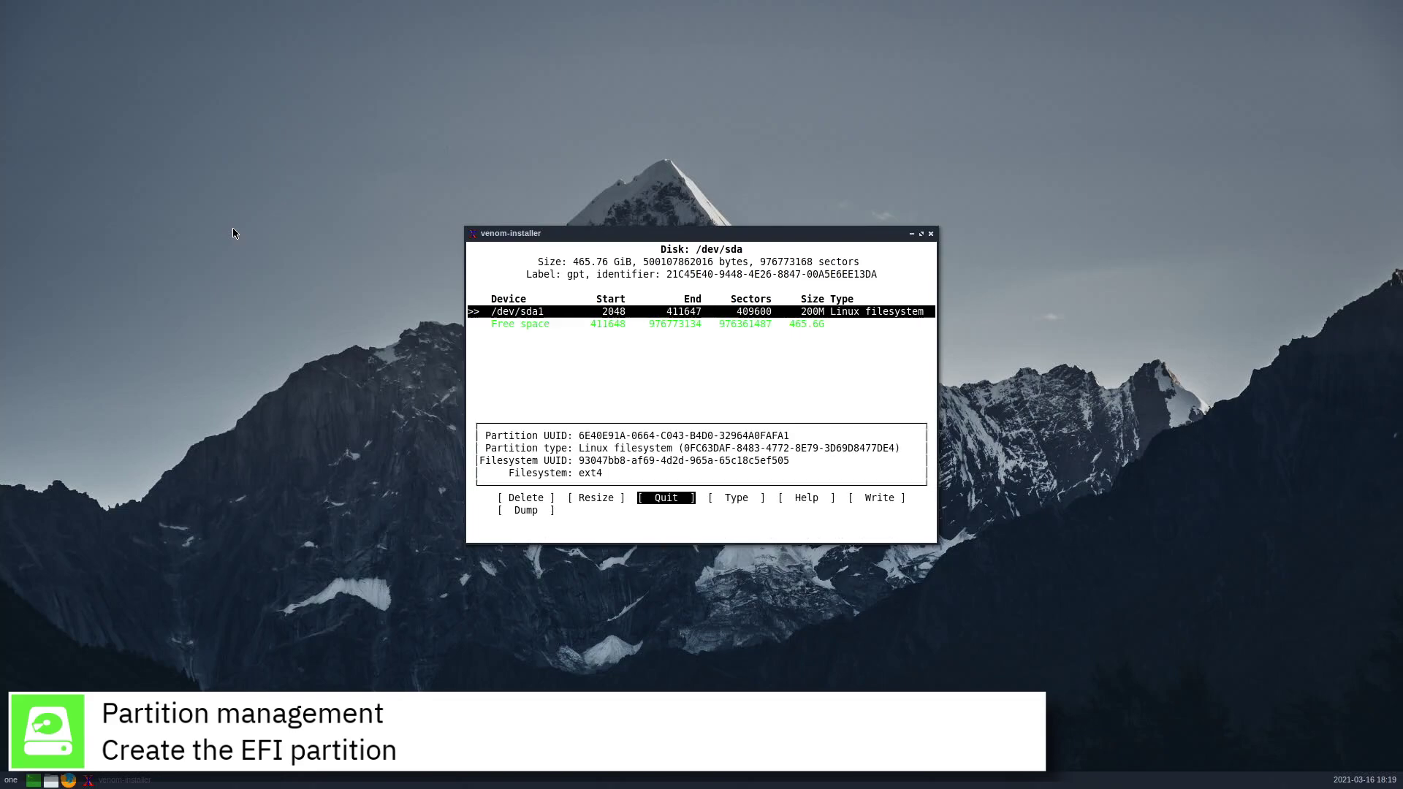
key(Right)
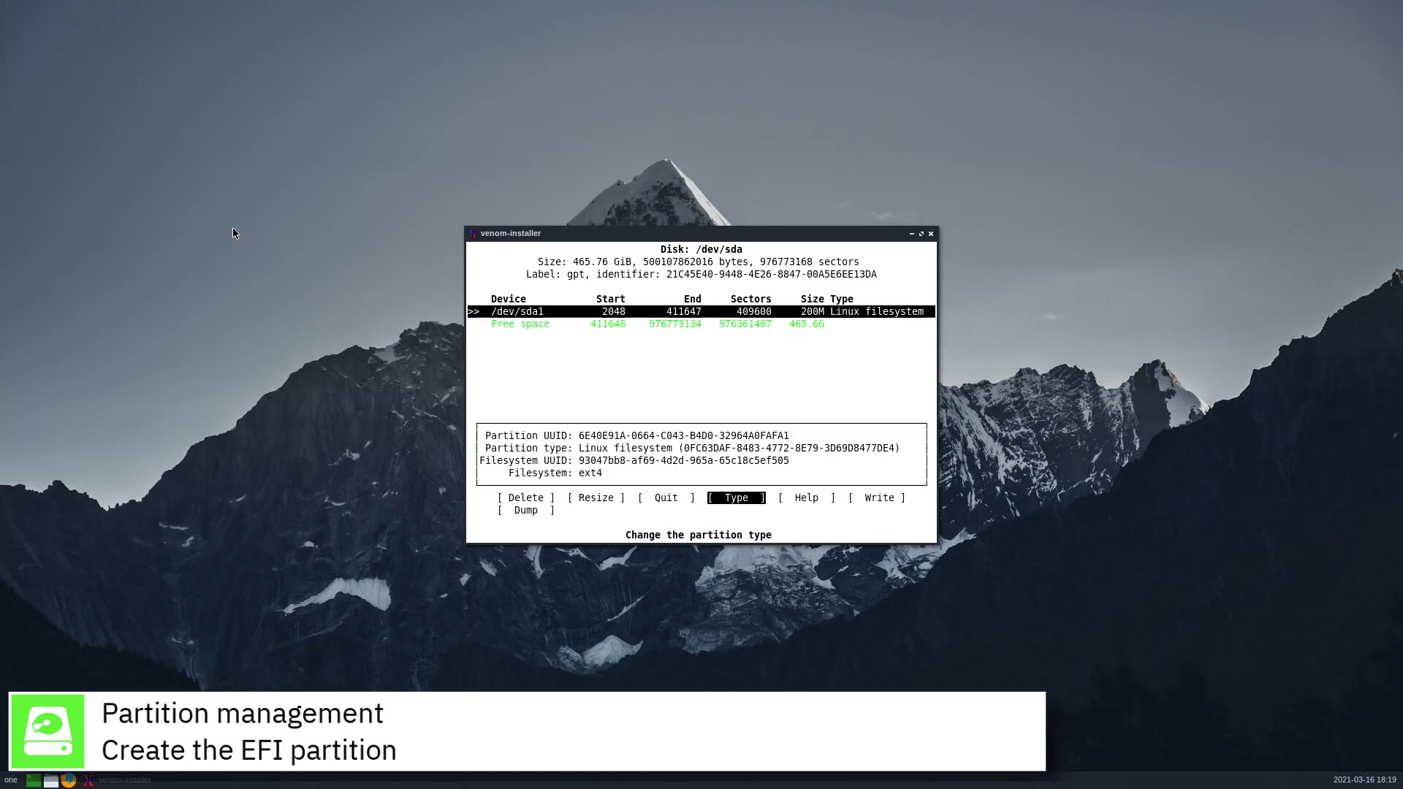
key(Return)
key(Up)
key(Up)
key(Up)
key(Up)
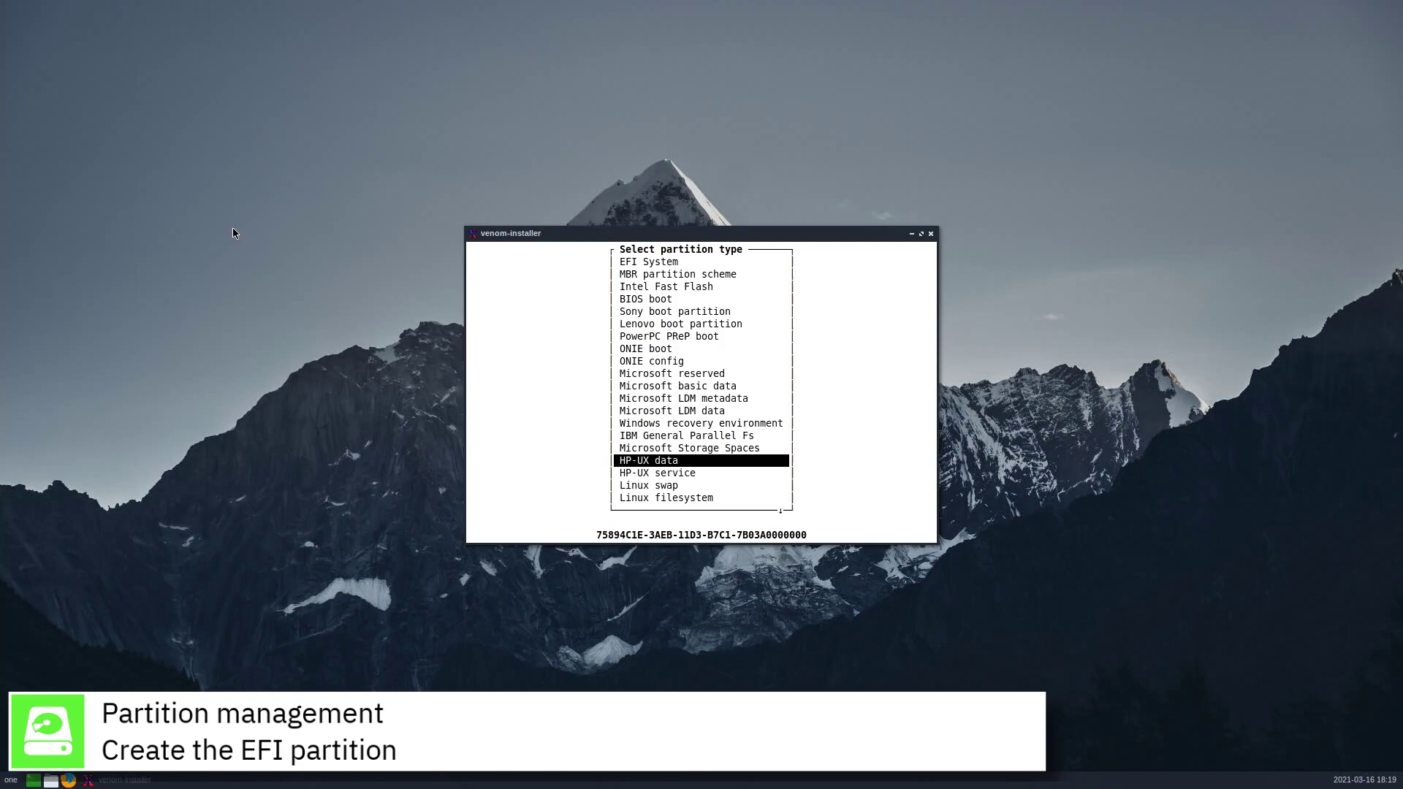
key(Up)
key(Up)
key(Up)
key(Up)
key(Up)
key(Up)
key(Up)
key(Up)
key(Up)
key(Up)
key(Up)
key(Up)
key(Up)
key(Up)
key(Up)
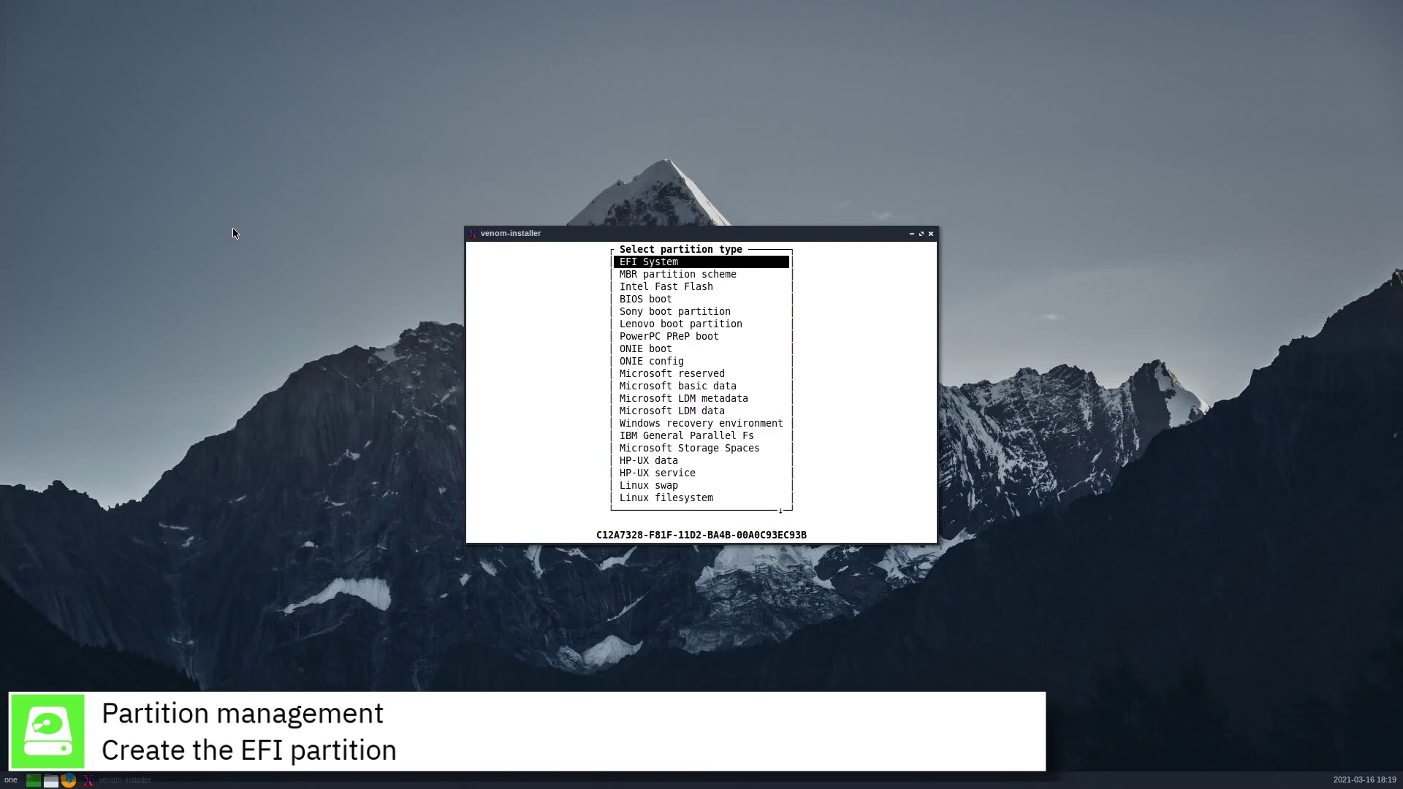
key(Return)
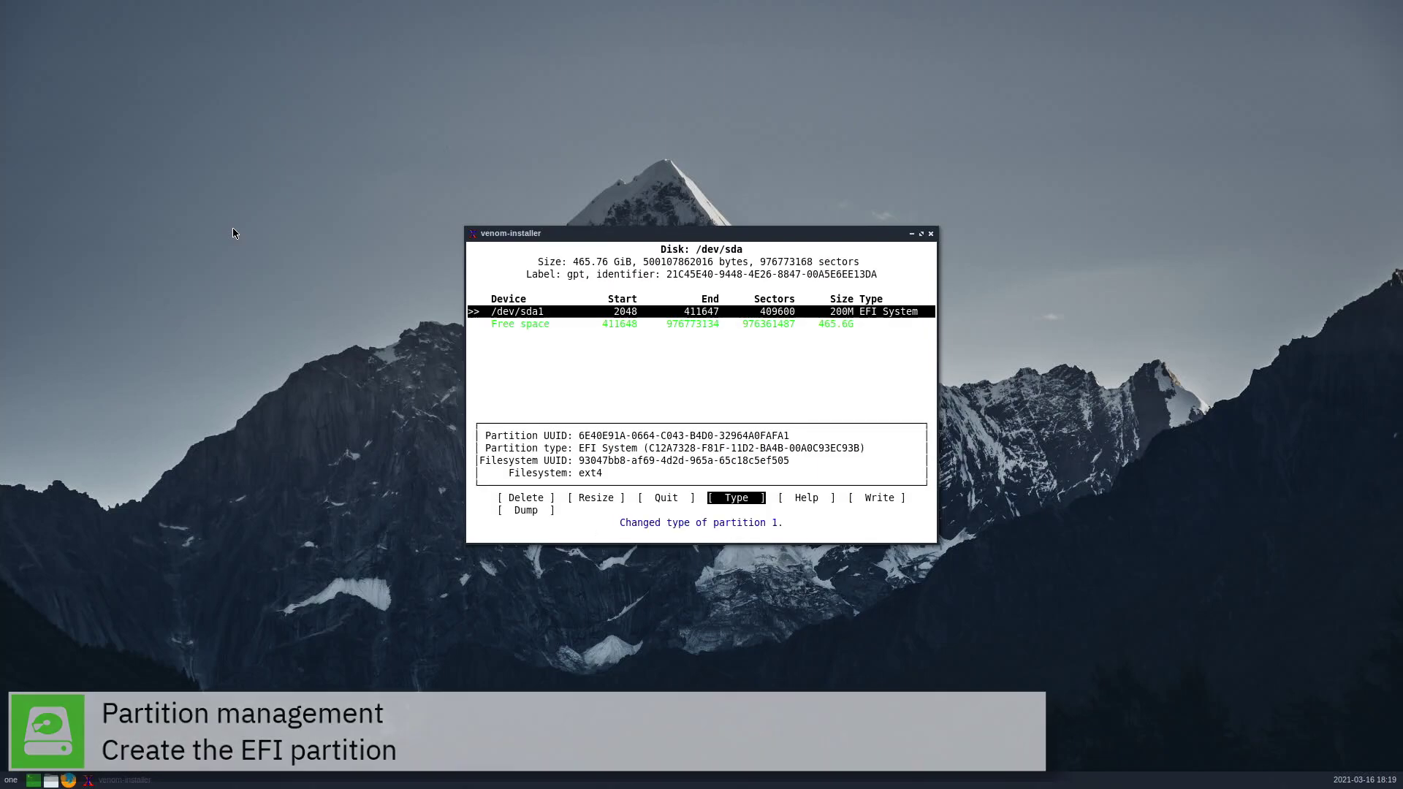
Step: Create /dev/sda2 as a 459G Linux filesystem partition in the free space
key(Down)
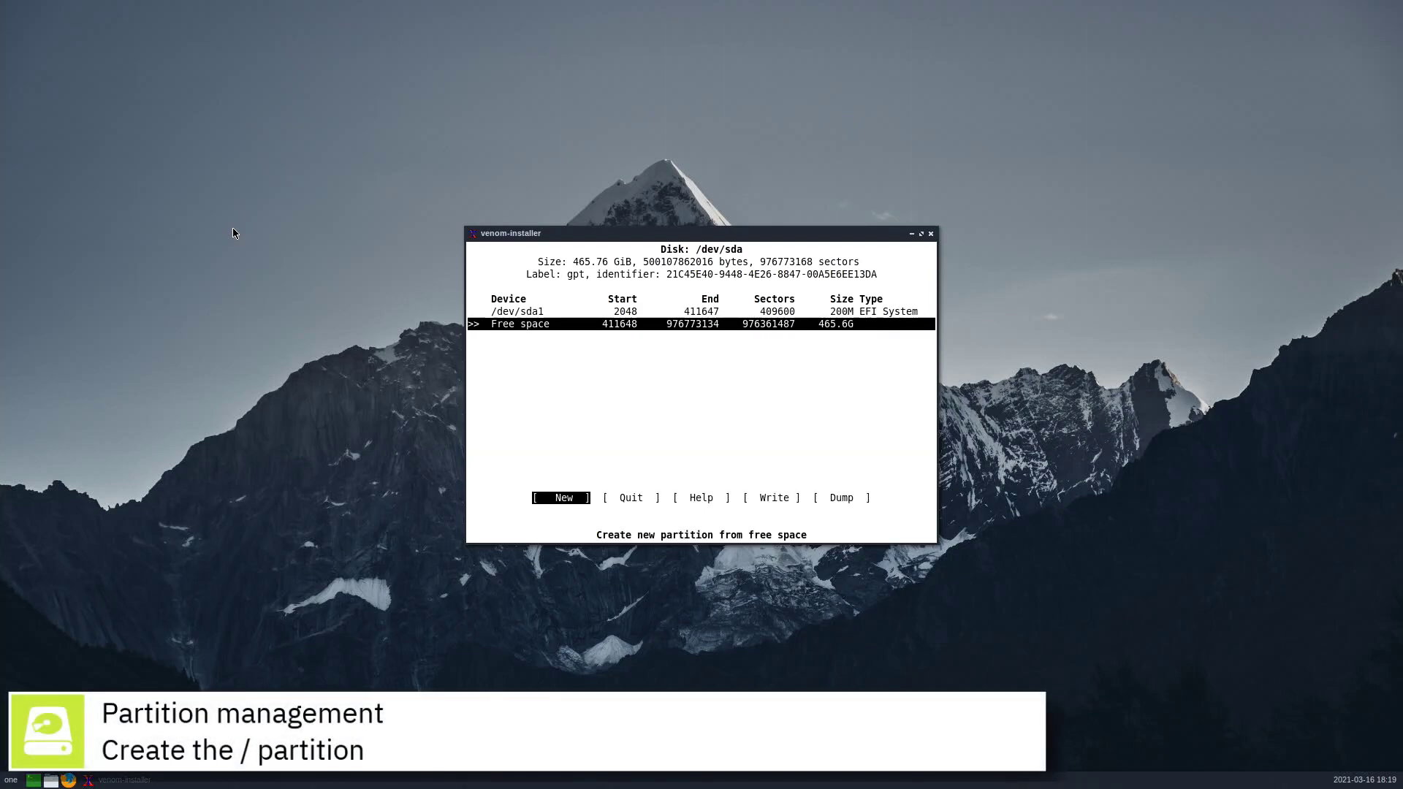
key(Return)
key(BackSpace)
key(BackSpace)
key(BackSpace)
key(BackSpace)
key(BackSpace)
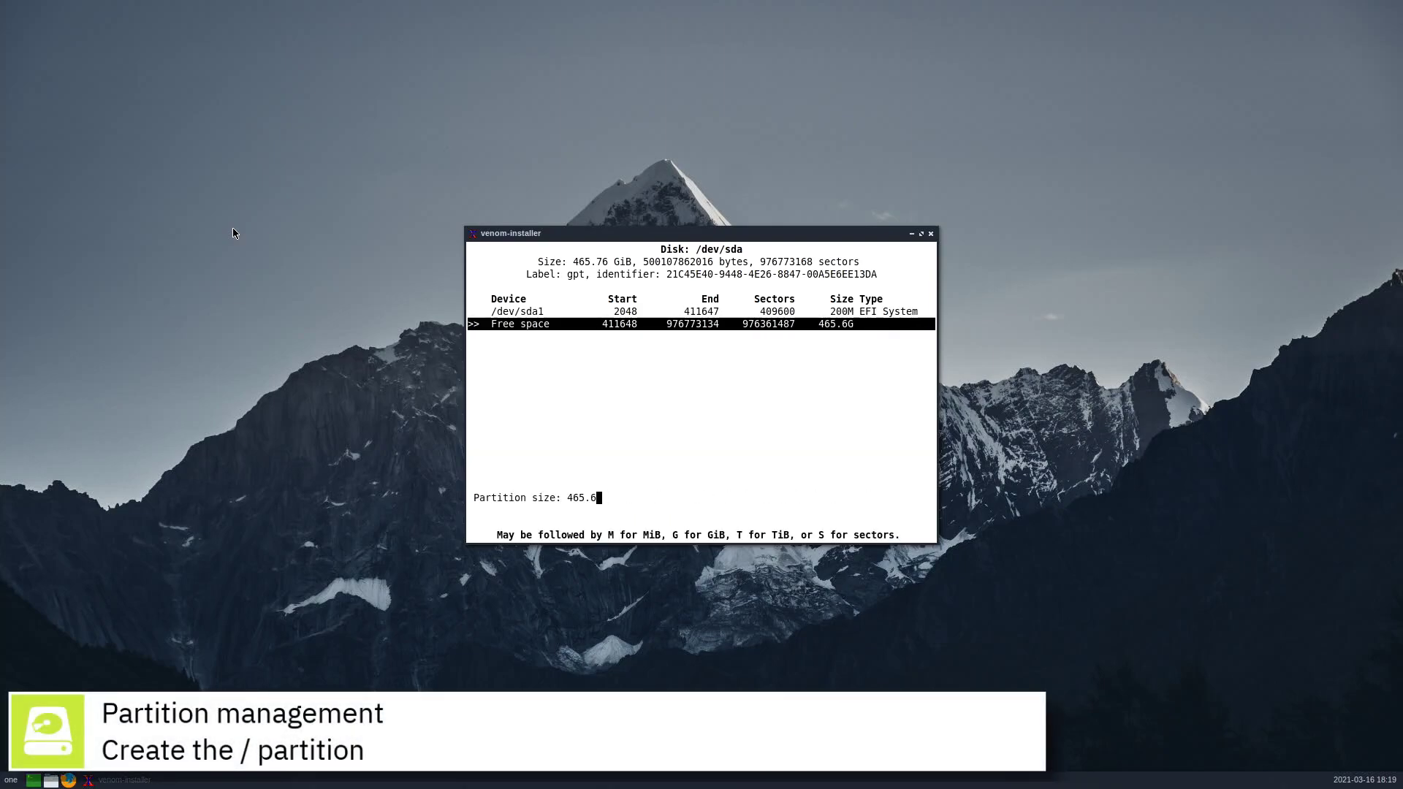
text(59G)
key(Return)
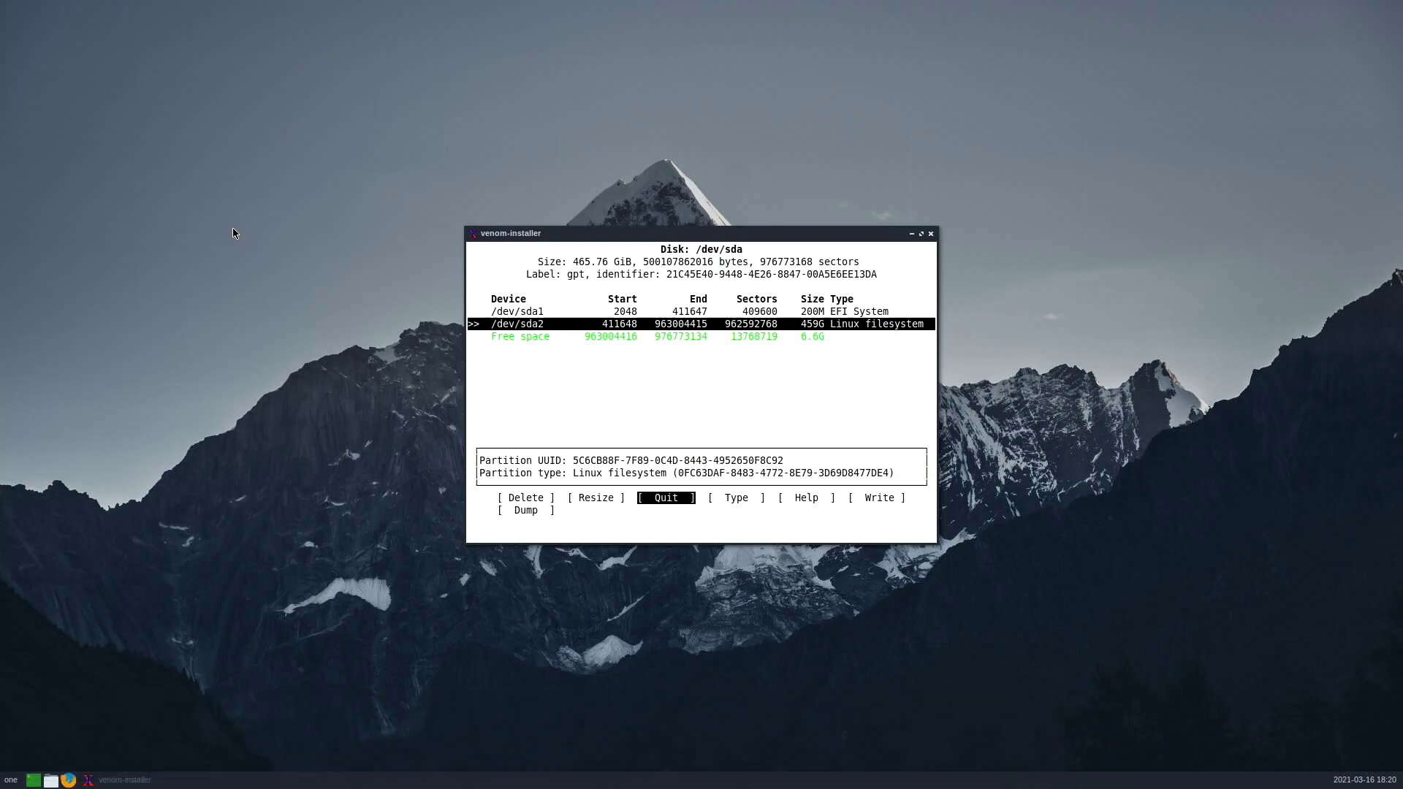
Step: Create /dev/sda3 from the remaining 6.6G and set its type to Linux swap
key(Down)
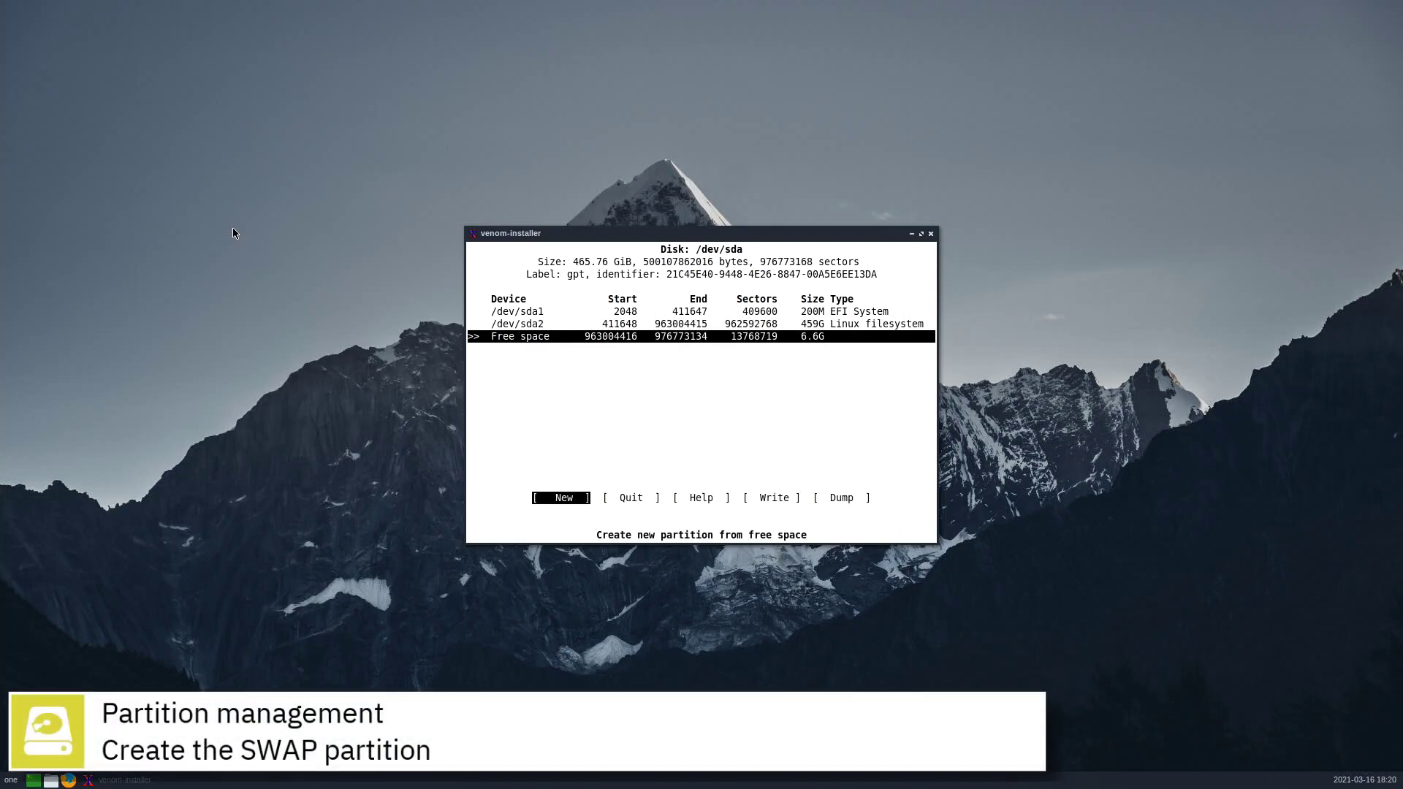
key(Return)
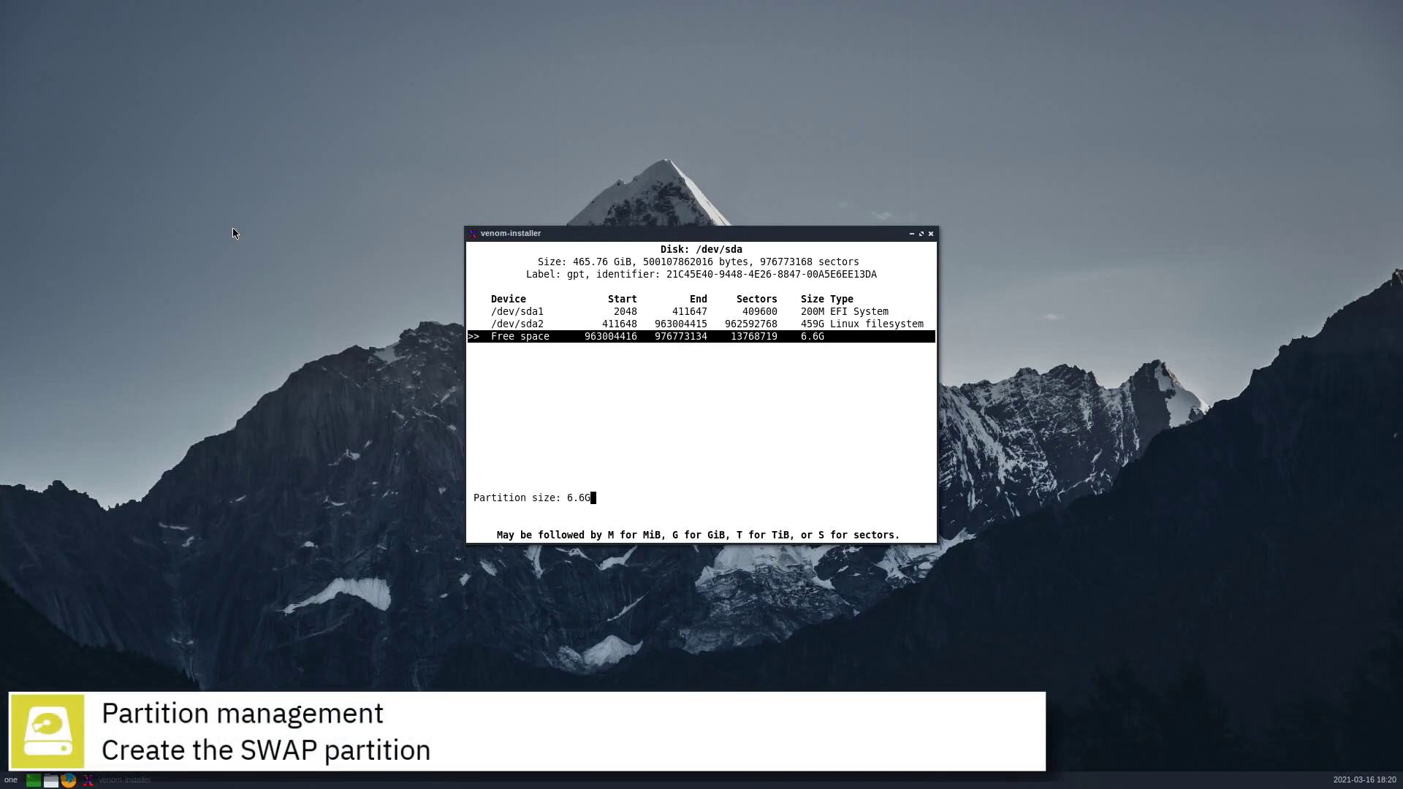
key(Return)
key(Right)
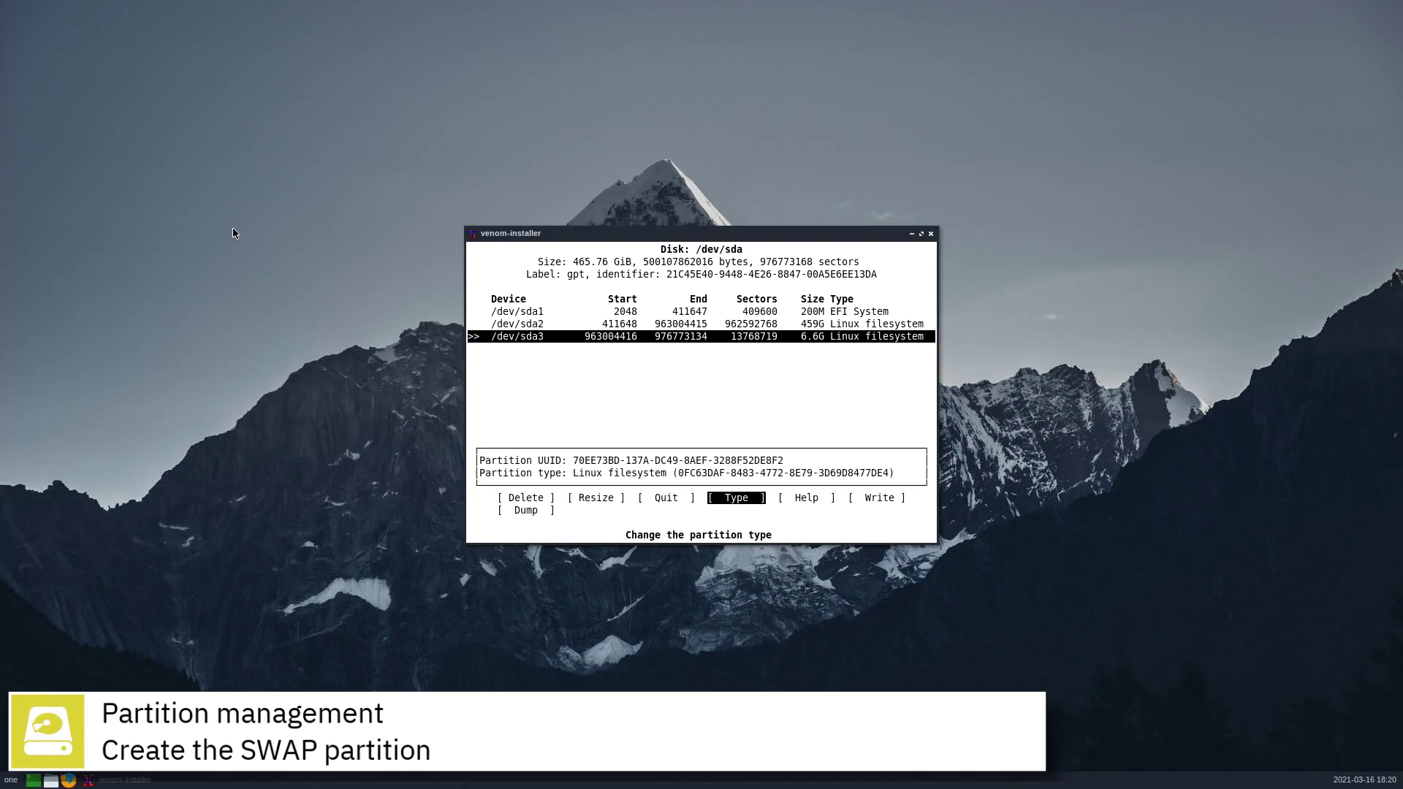
key(Return)
key(Up)
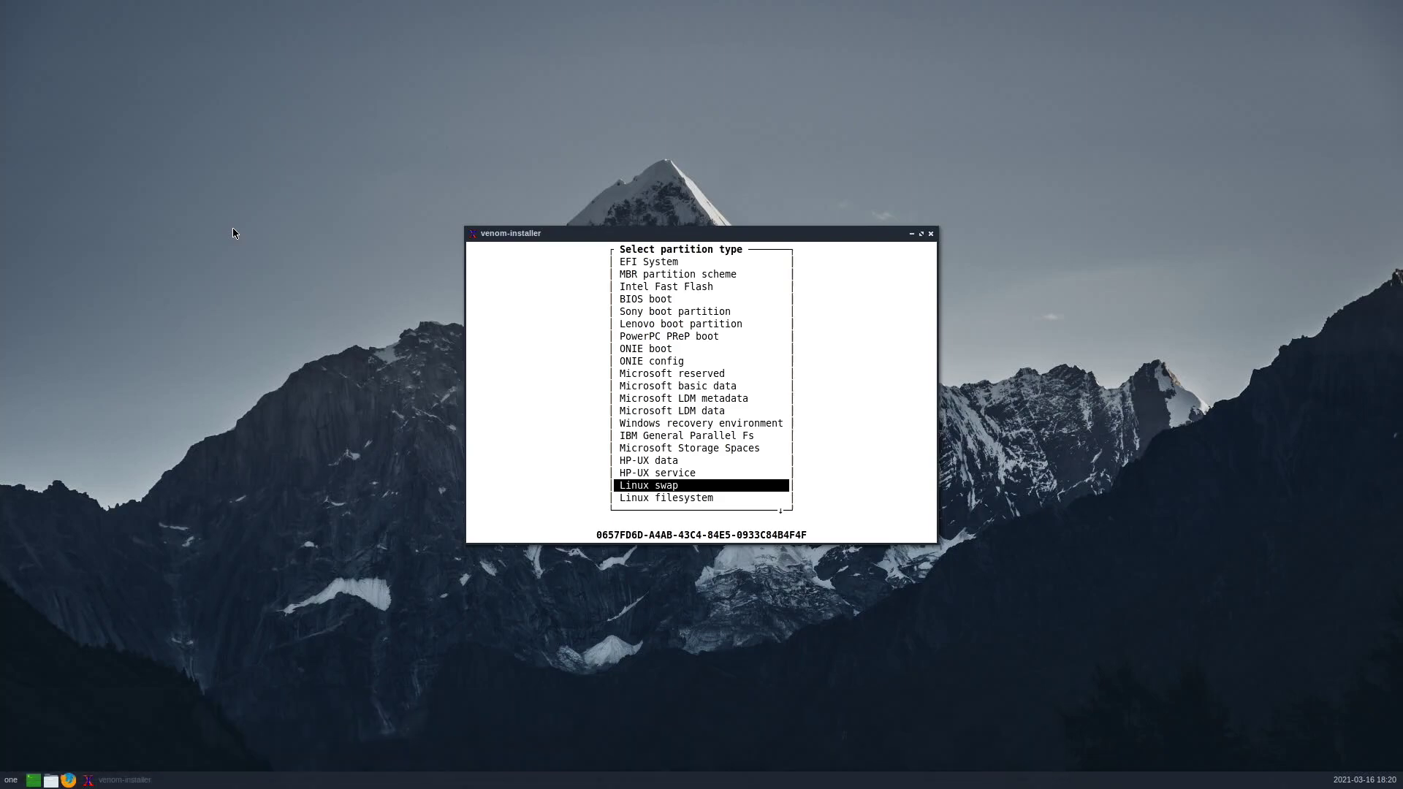
key(Return)
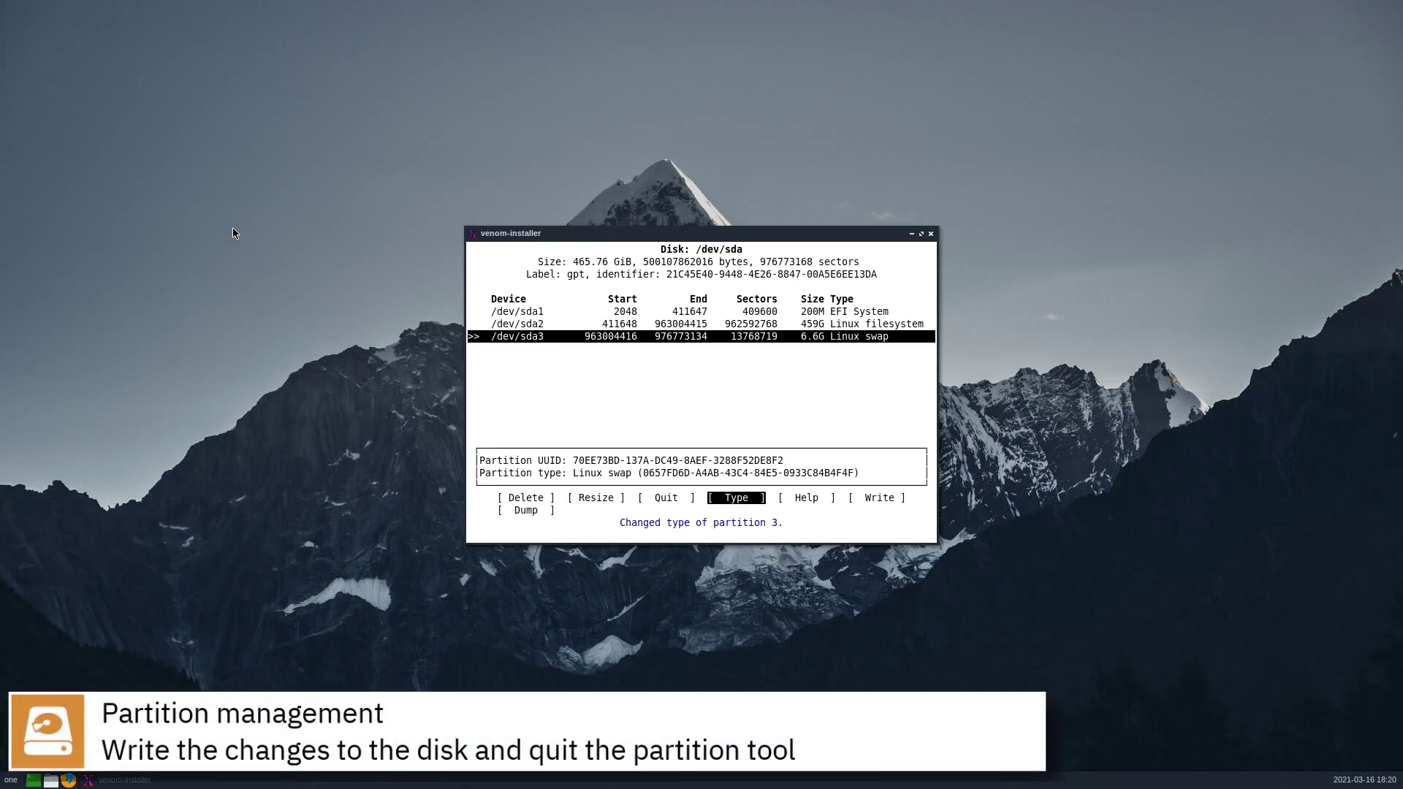
Step: Write the partition table to /dev/sda, confirming with 'yes', then quit cfdisk
key(Right)
key(Right)
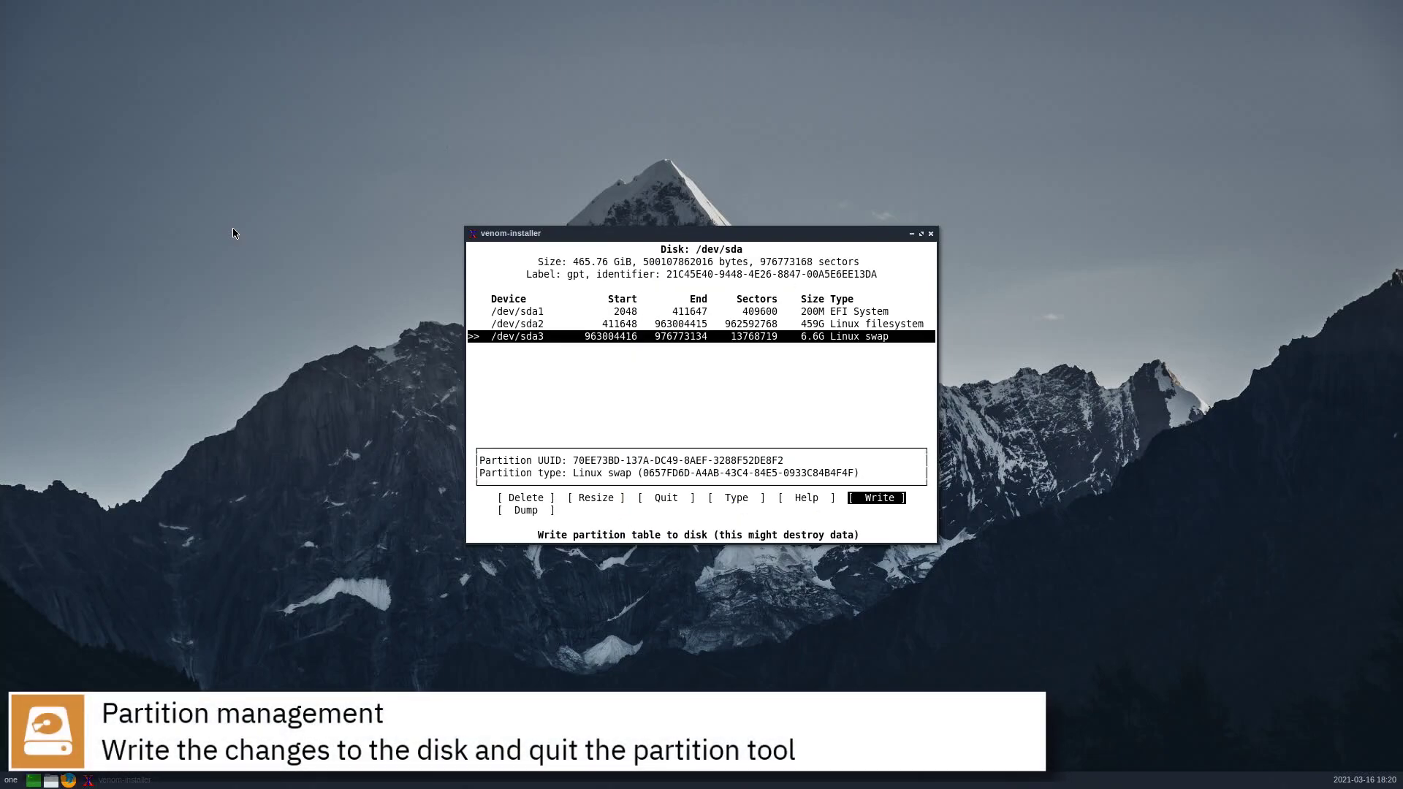
key(Return)
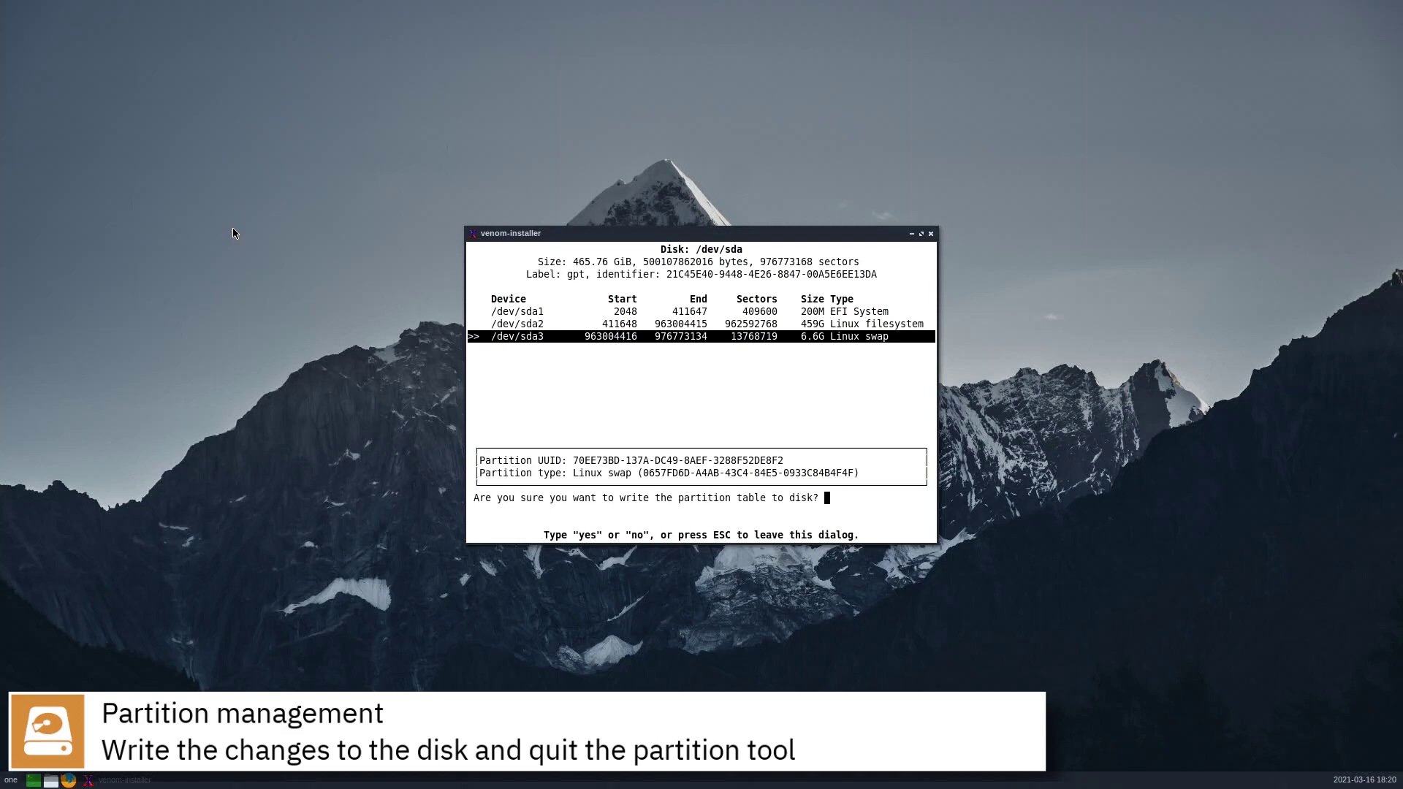
text(yes)
key(Return)
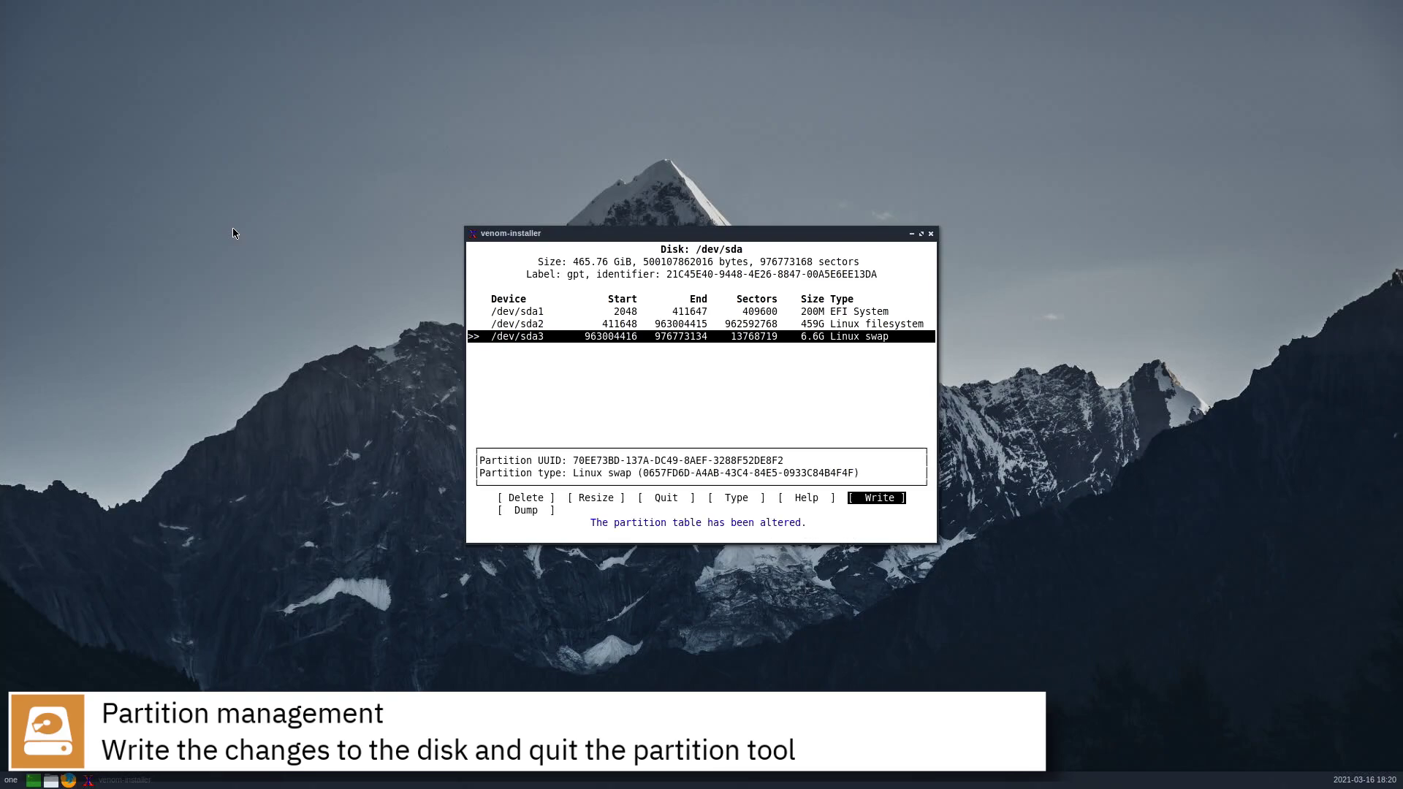
key(Left)
key(Left)
key(Left)
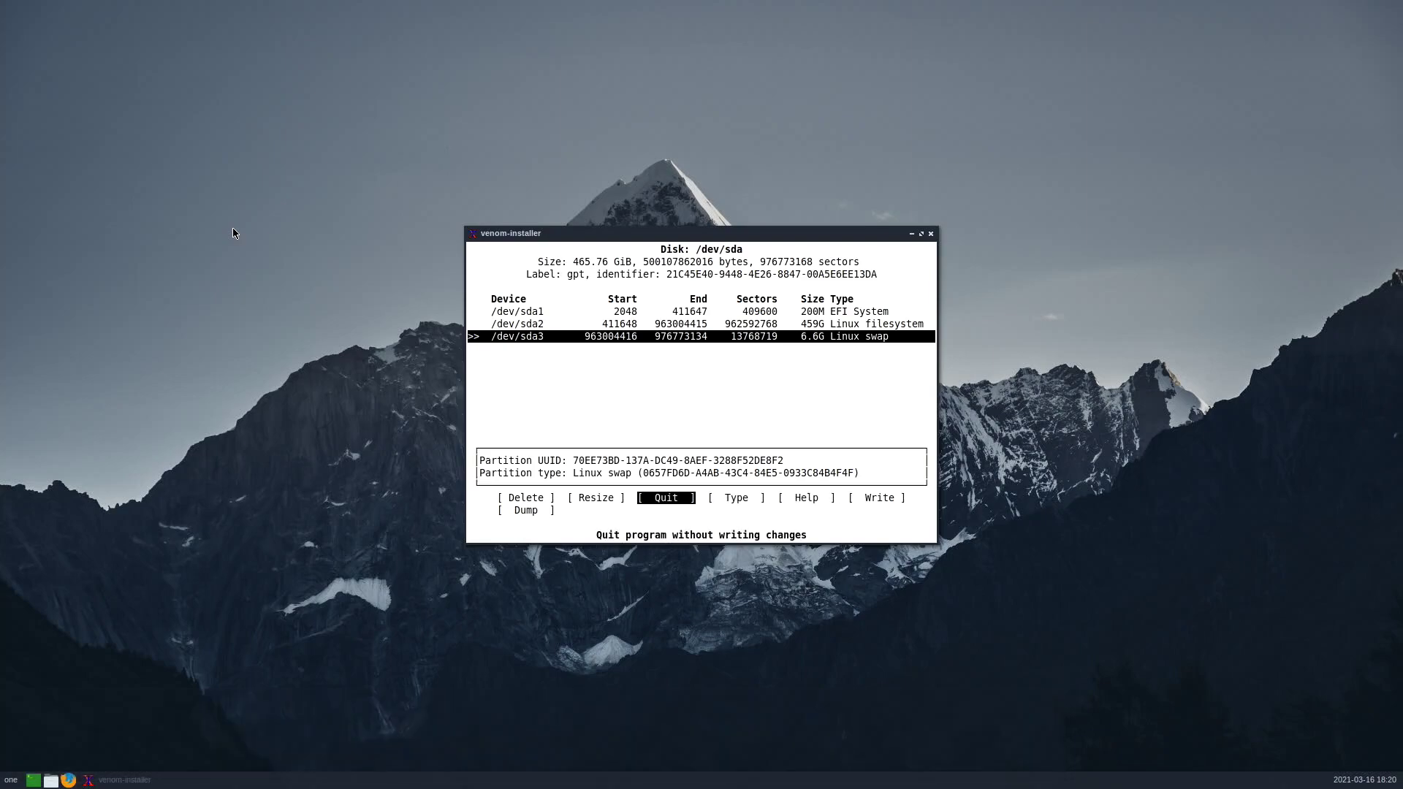
key(Return)
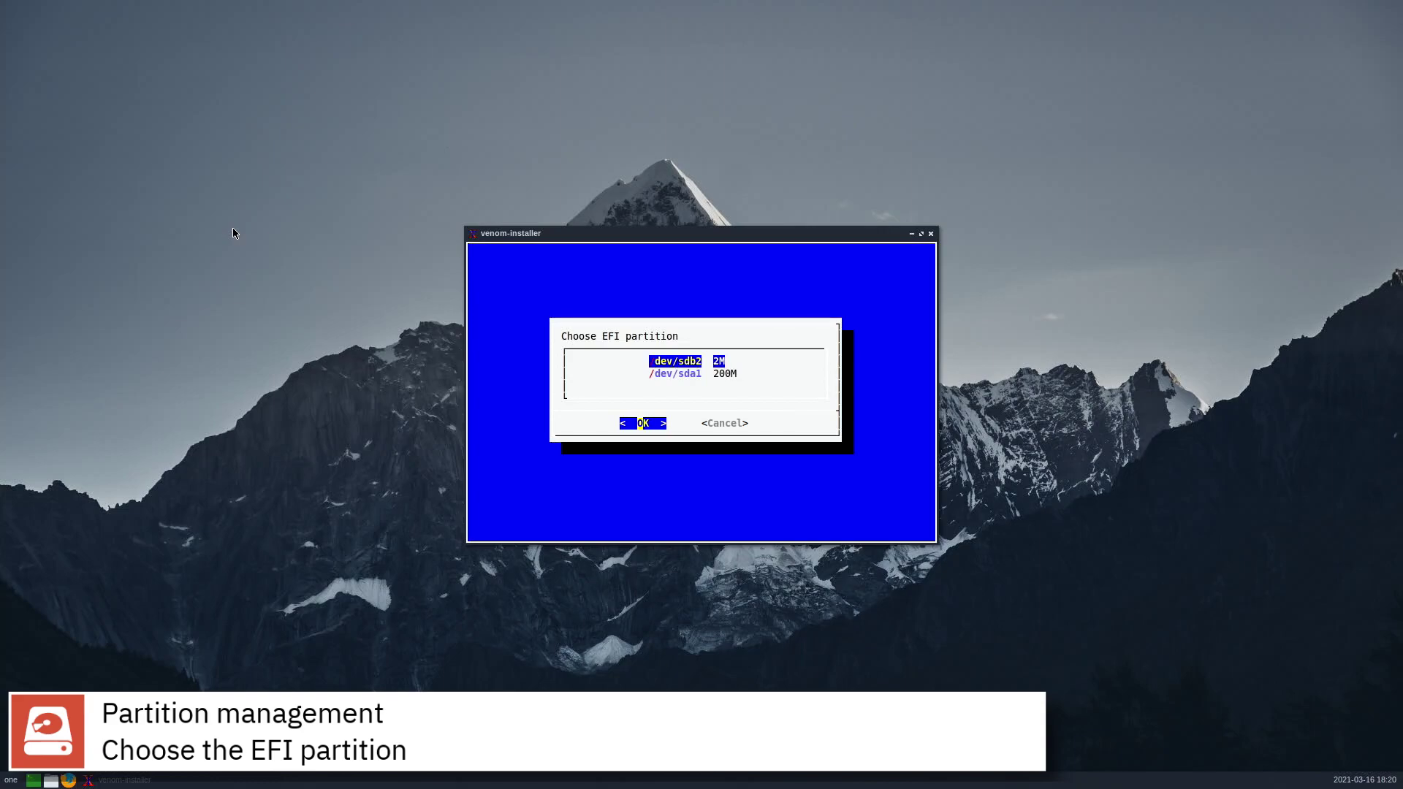
Step: Assign /dev/sda1 as the EFI partition and /dev/sda2 as root formatted btrfs
key(Down)
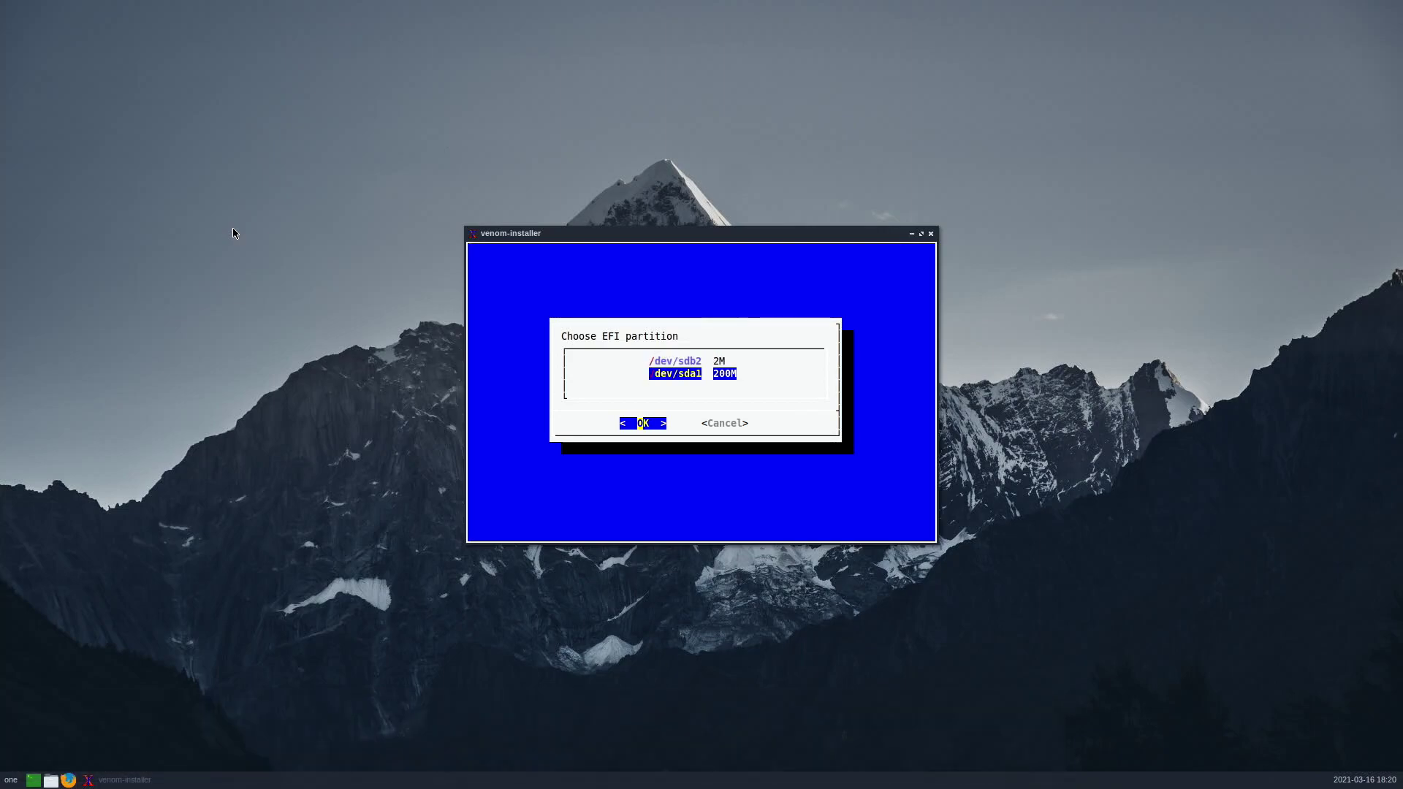
key(Return)
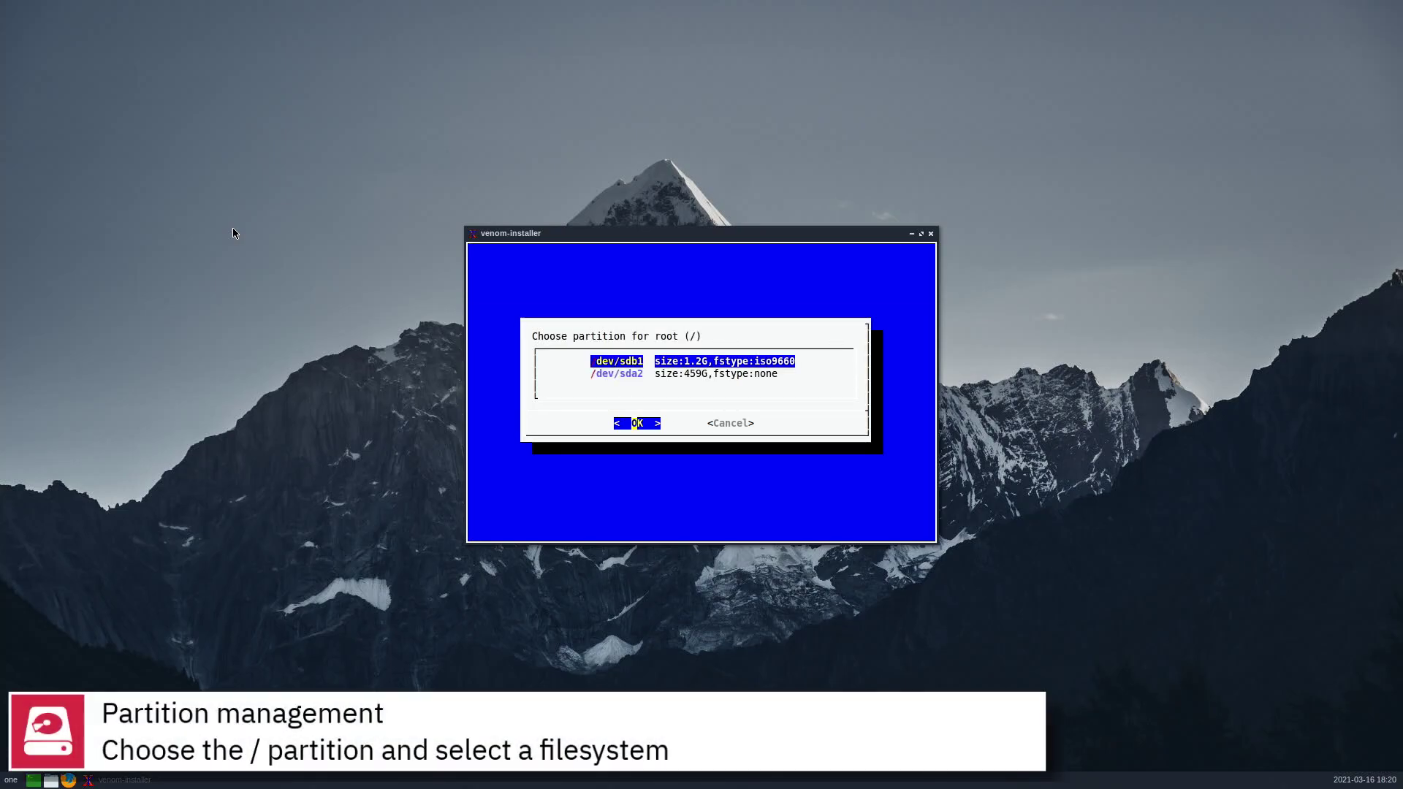
key(Down)
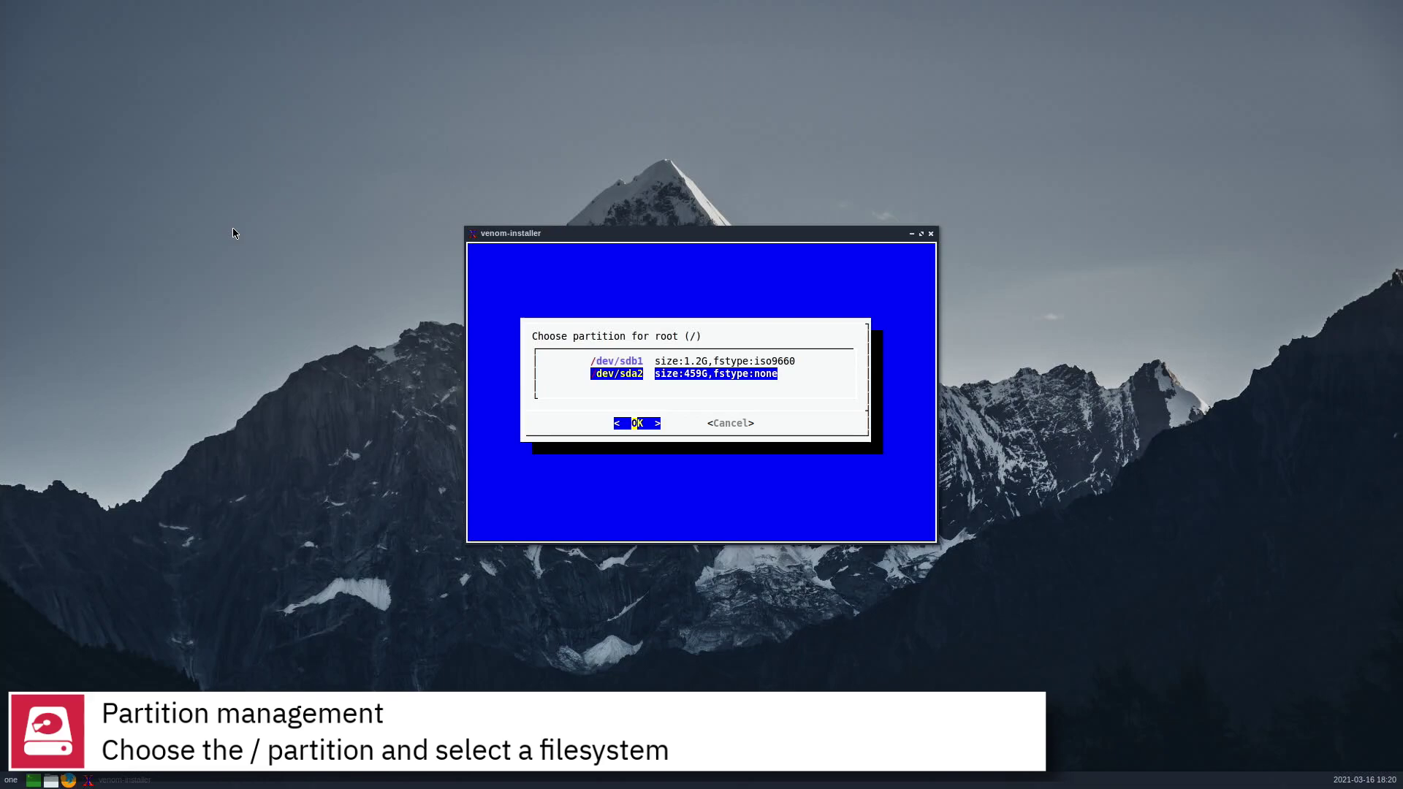
key(Return)
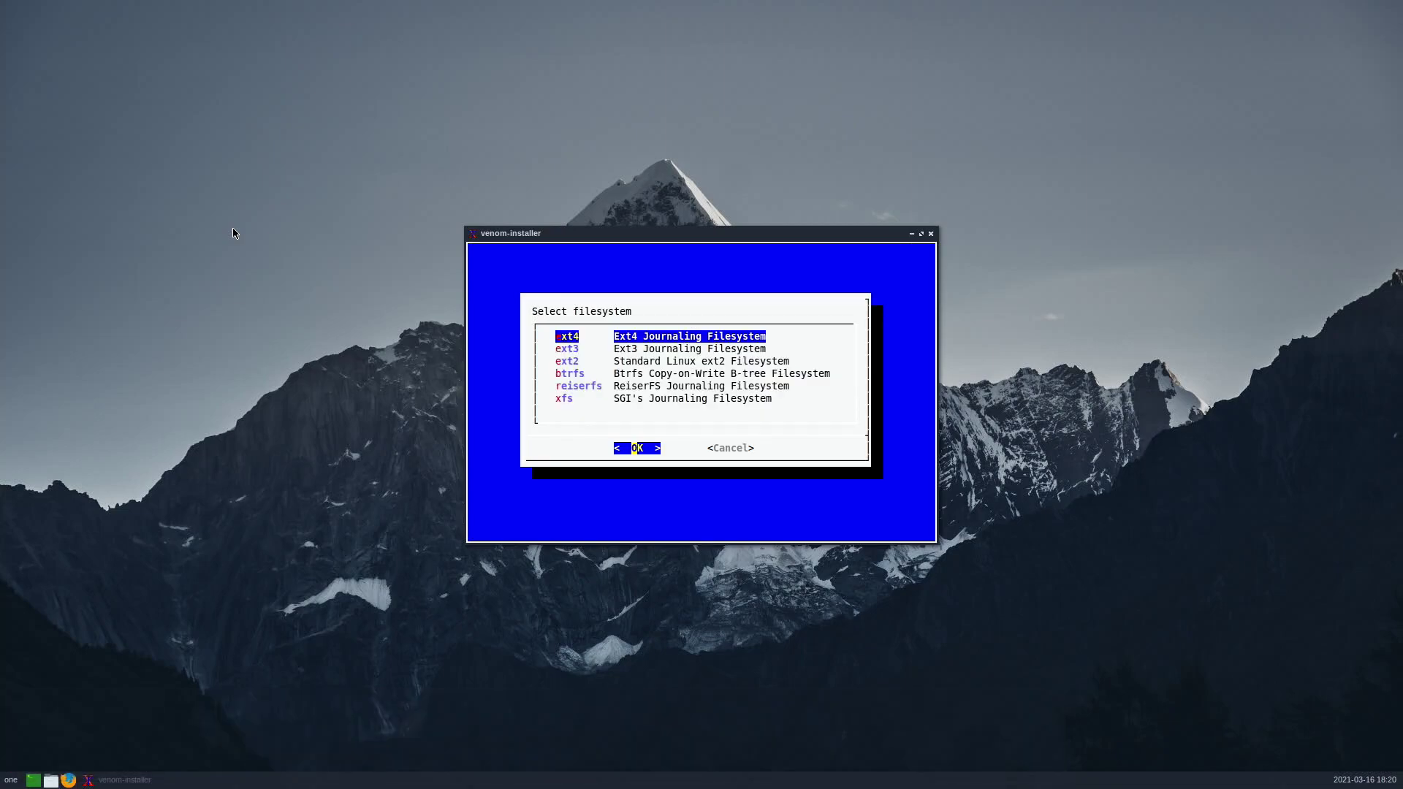
key(Down)
key(Down)
key(Down)
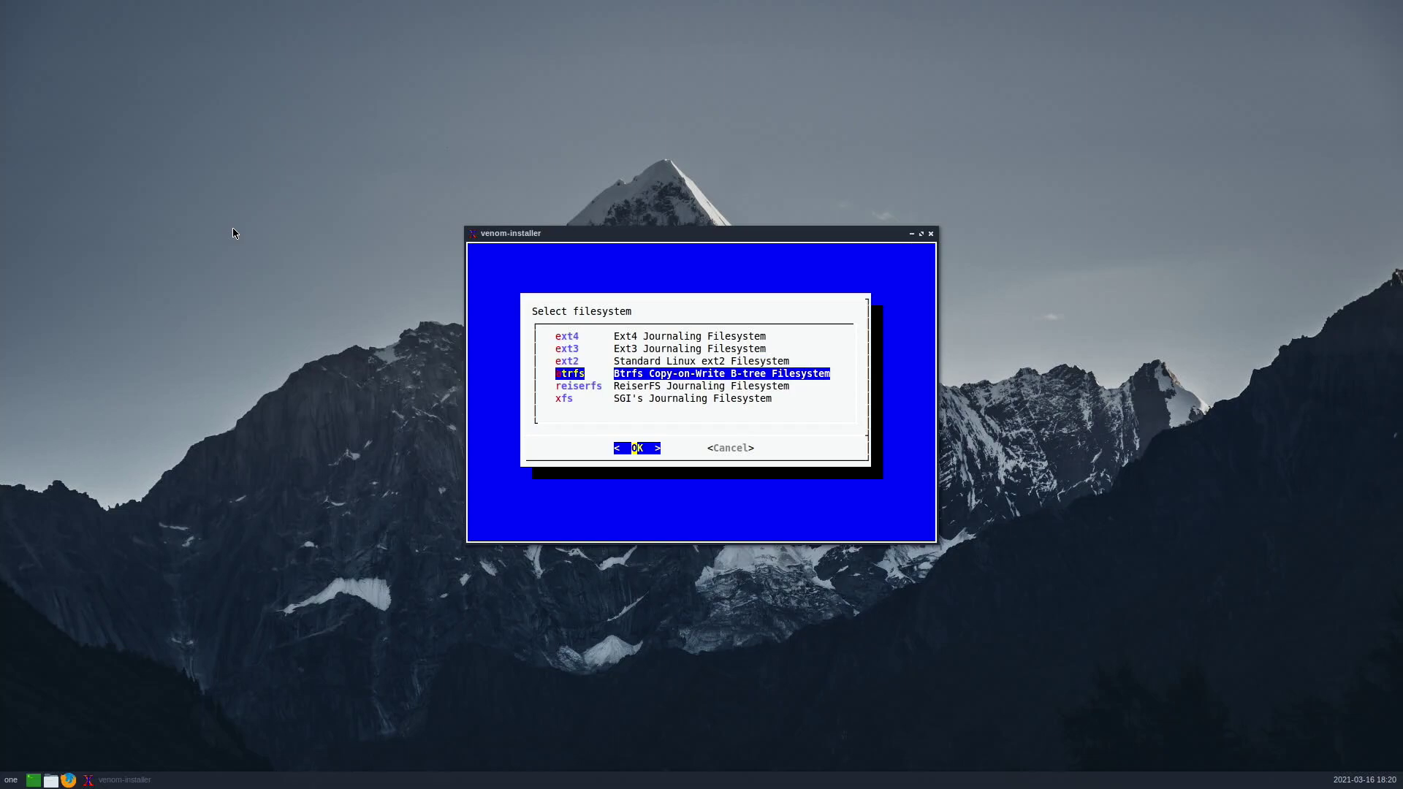
key(Return)
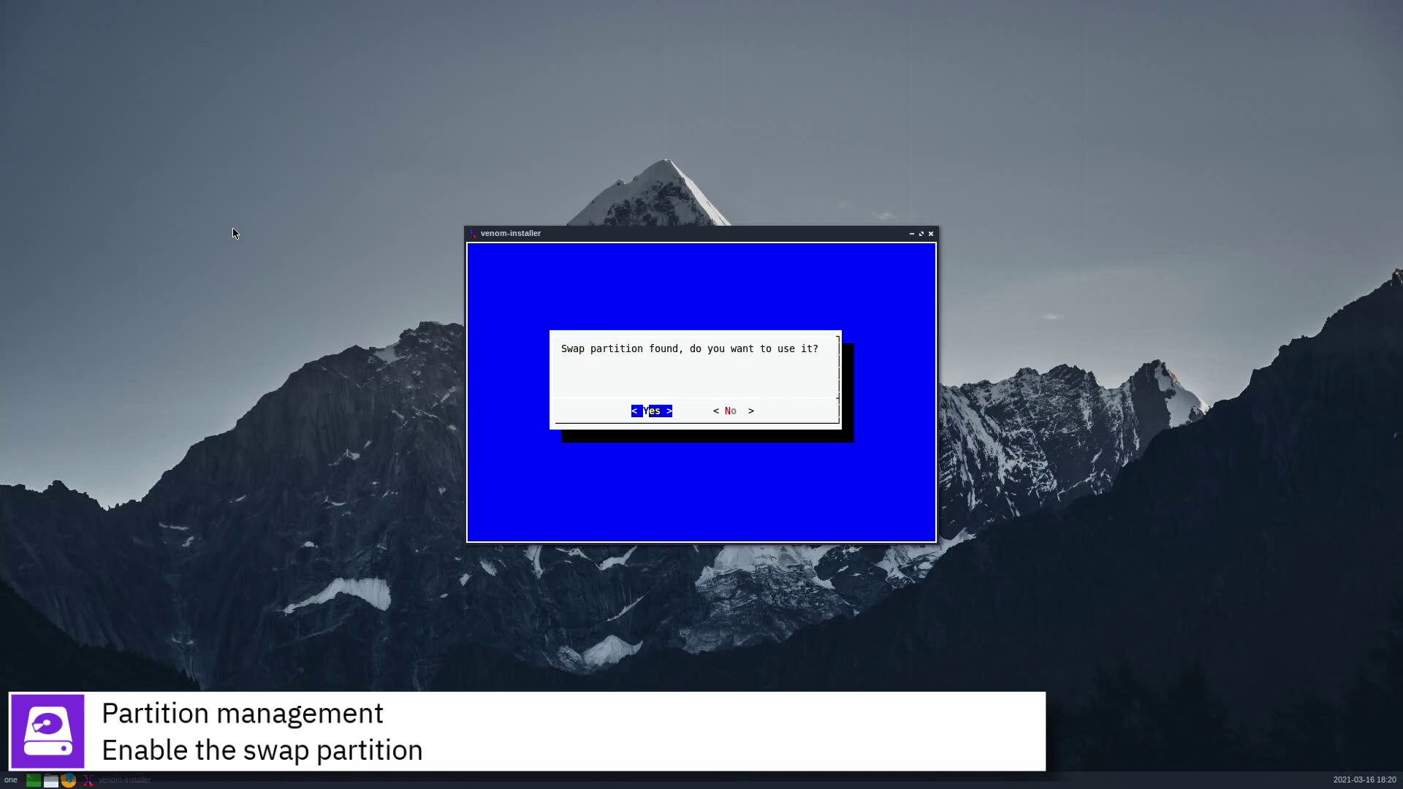
Step: Use /dev/sda3 as swap and decline setting up any further partitions
key(Return)
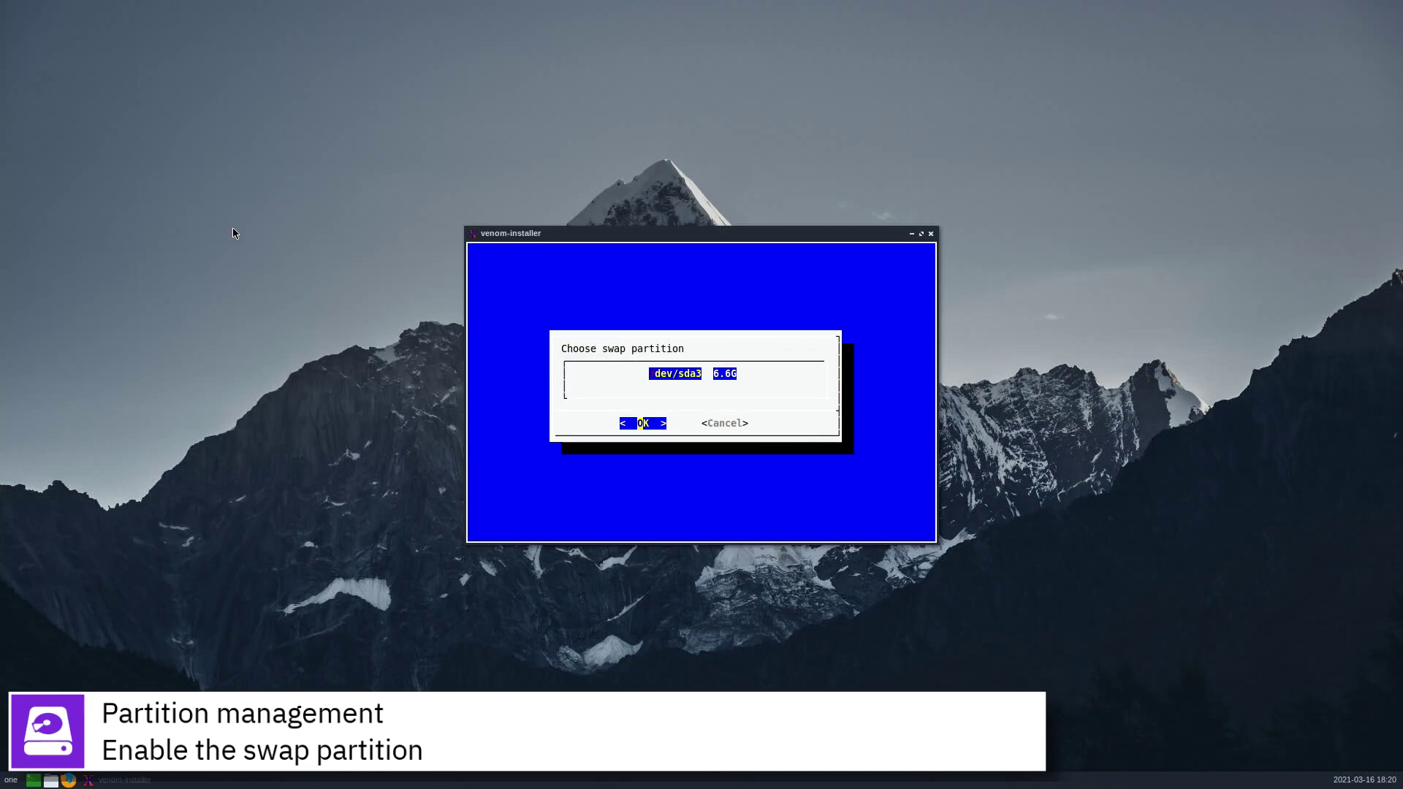
key(Return)
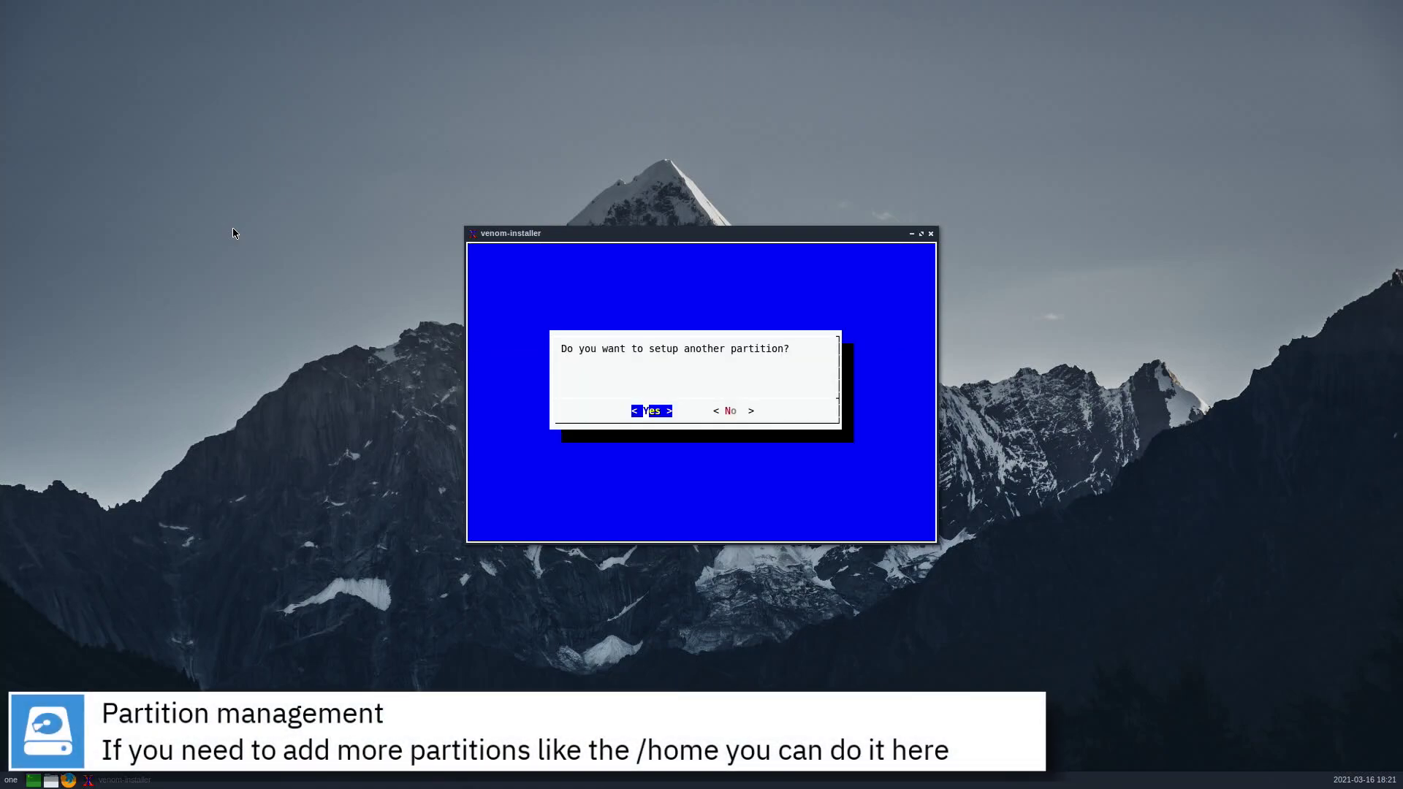
key(Right)
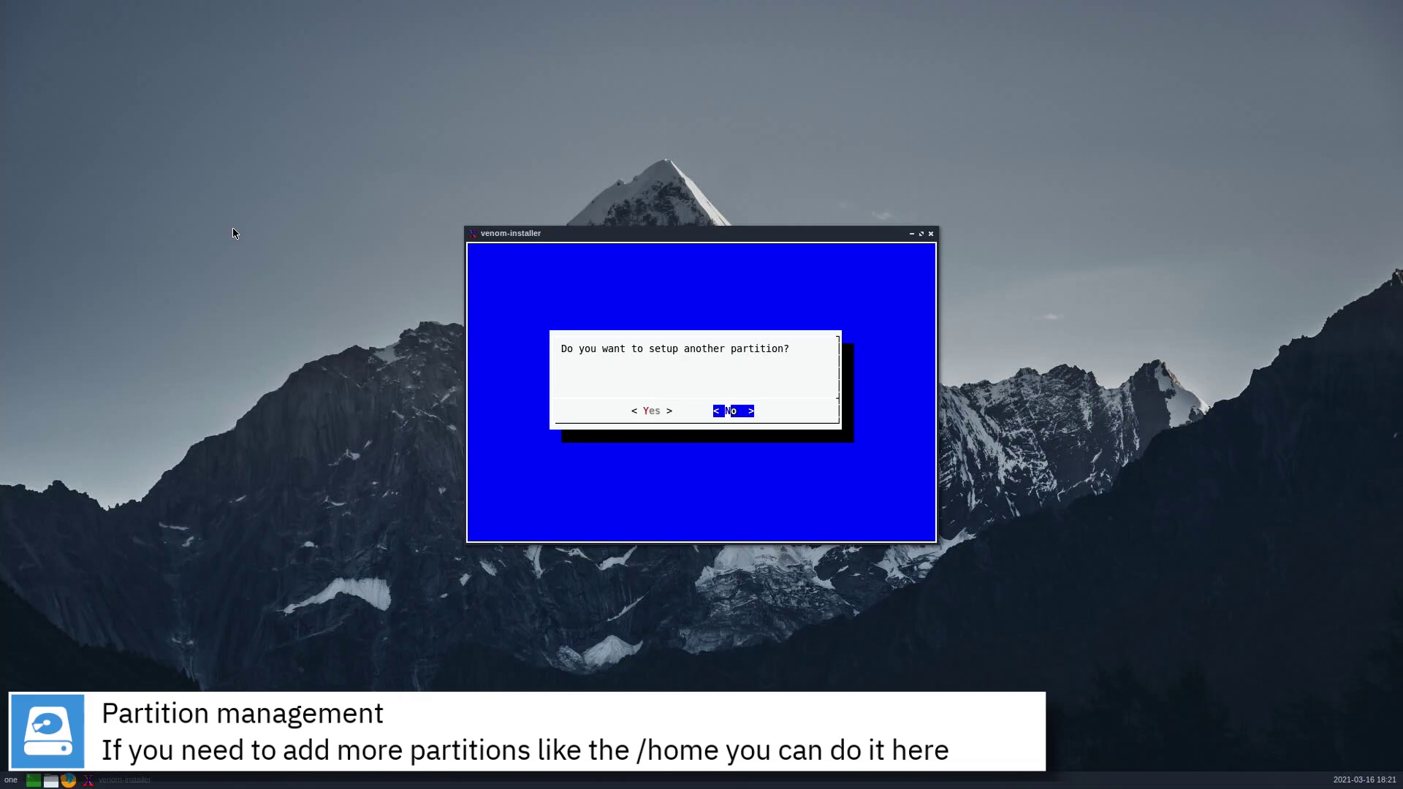
key(Return)
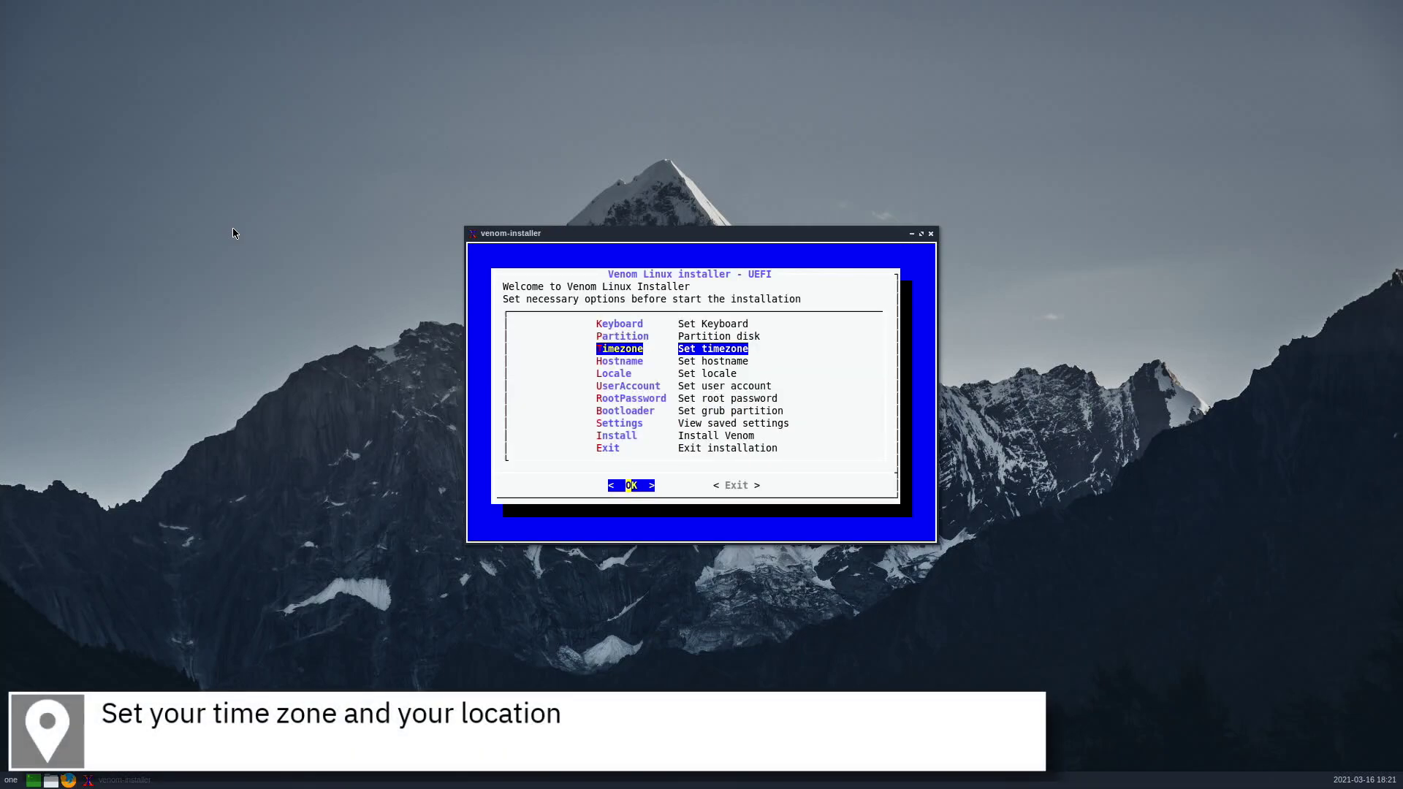
Step: Set the timezone to Europe/London
key(Return)
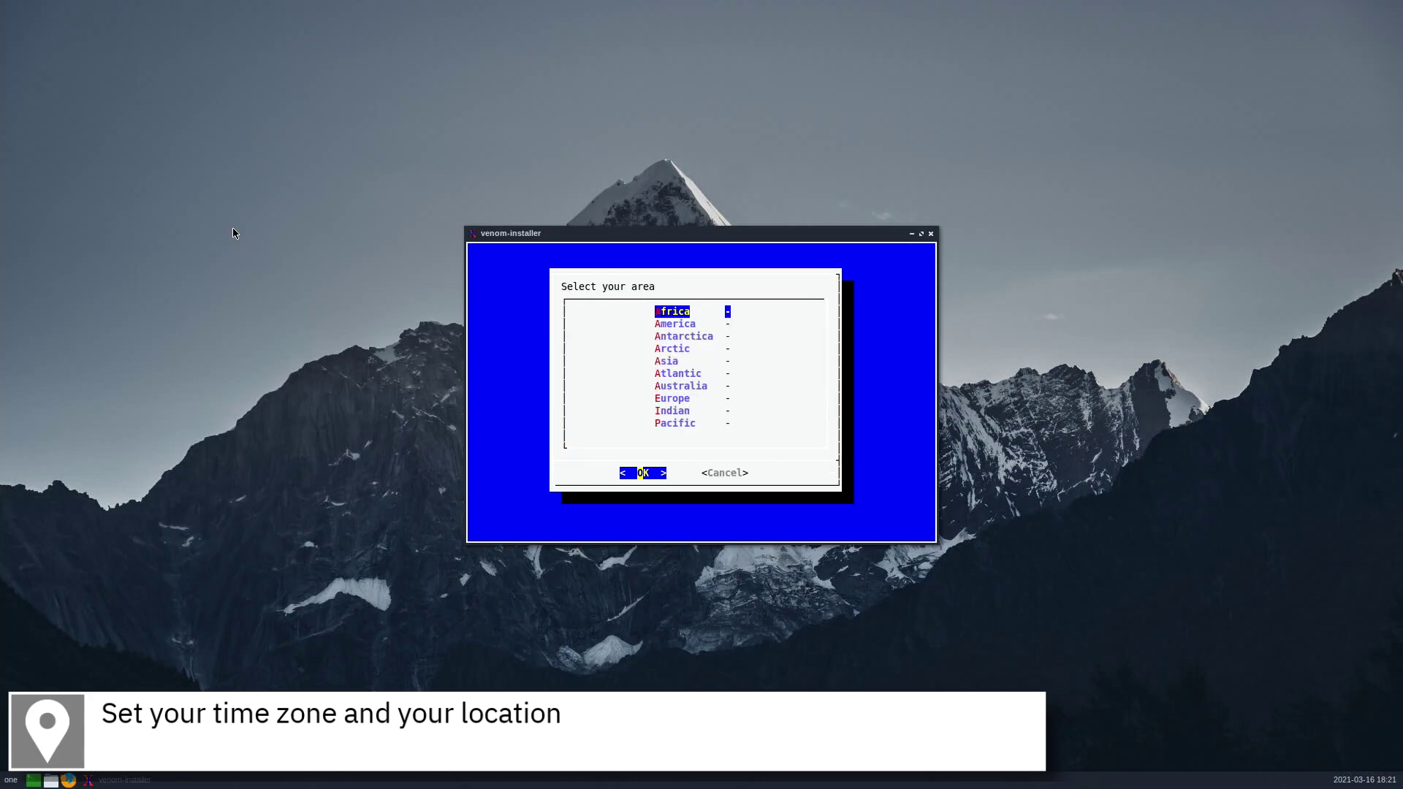
key(Down)
key(Down)
key(Down)
key(Down)
key(Down)
key(Down)
key(Down)
key(Down)
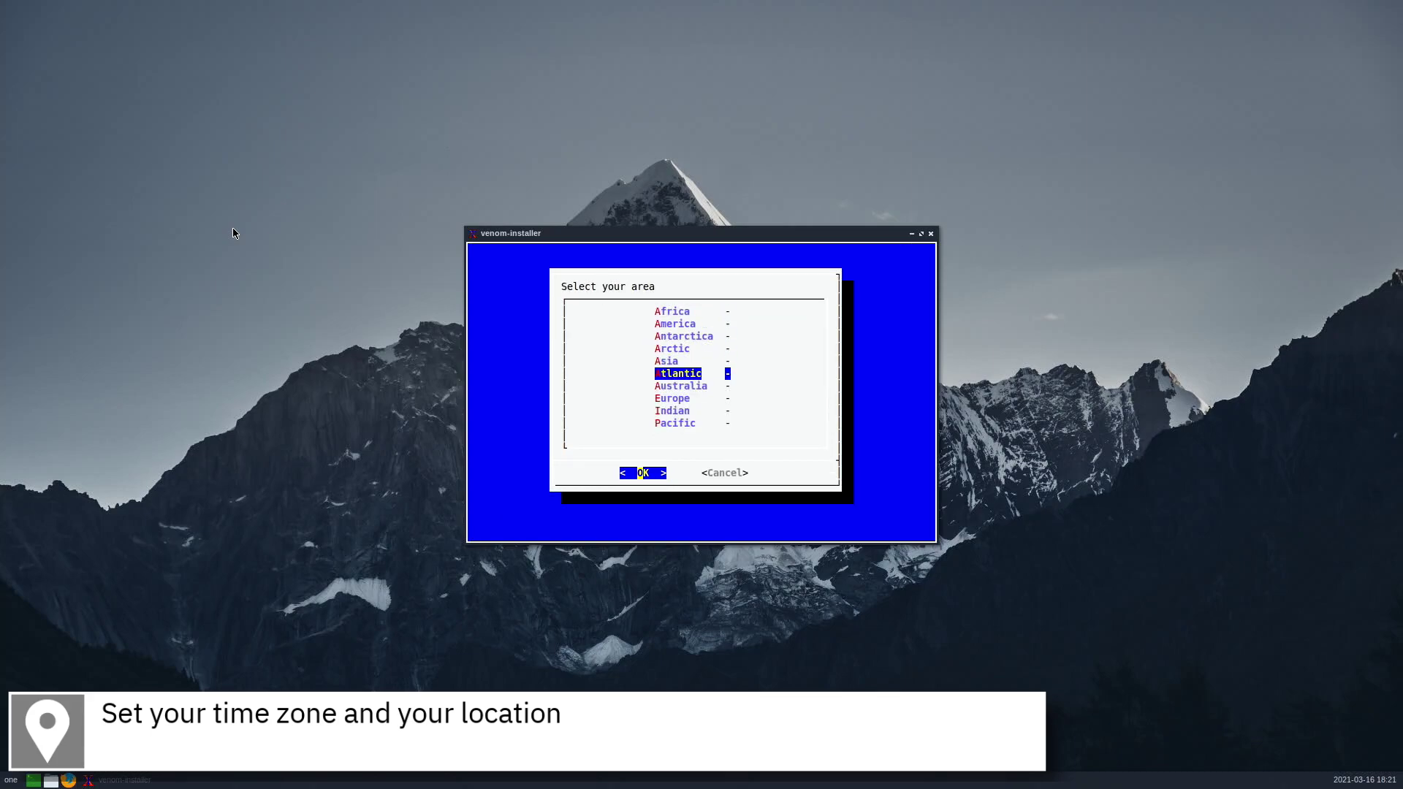
key(Up)
key(Return)
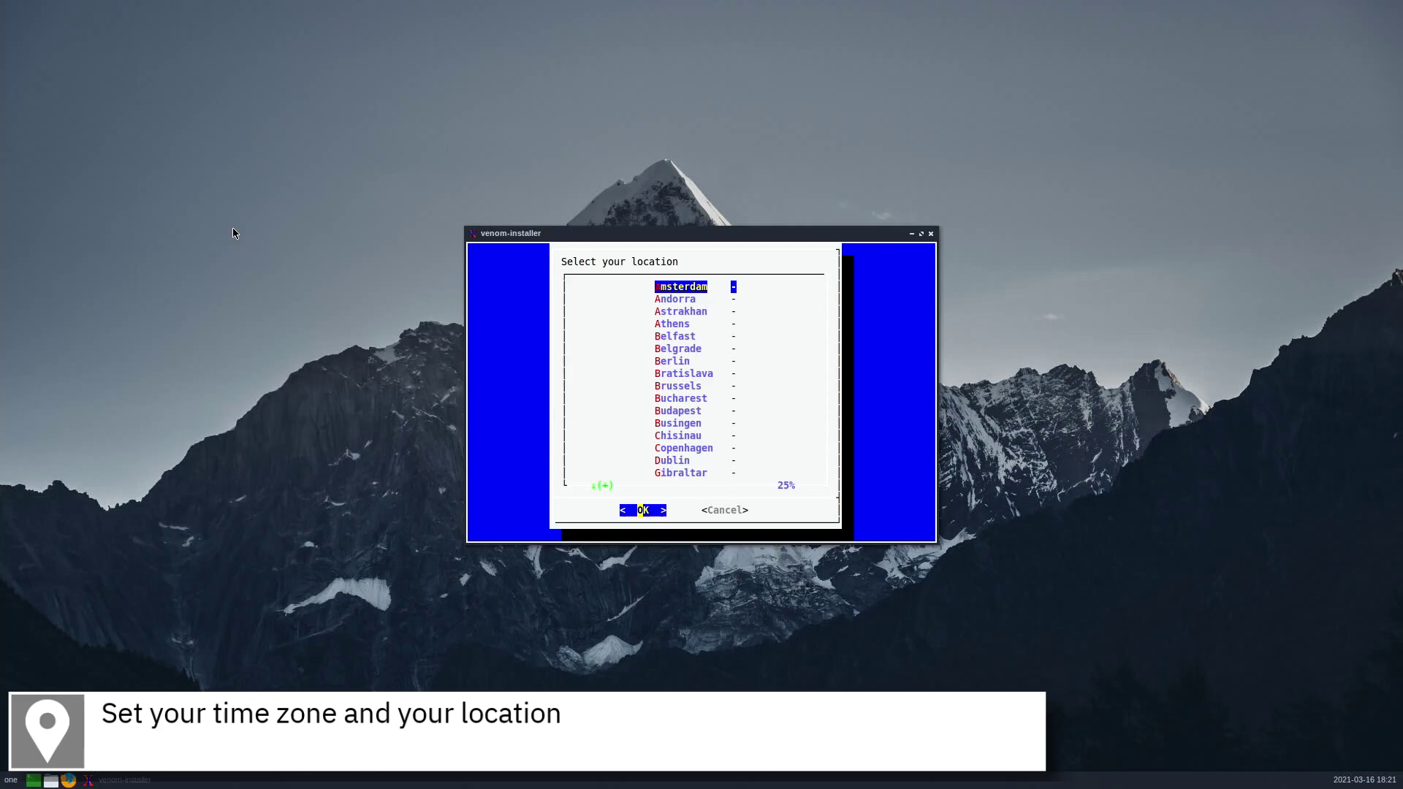
key(Down)
key(Down)
key(Down)
key(Down)
key(Down)
key(Down)
key(Down)
key(Down)
key(Down)
key(Down)
key(Down)
key(Down)
key(Down)
key(Down)
key(Down)
key(Down)
key(Down)
key(Down)
key(Down)
key(Down)
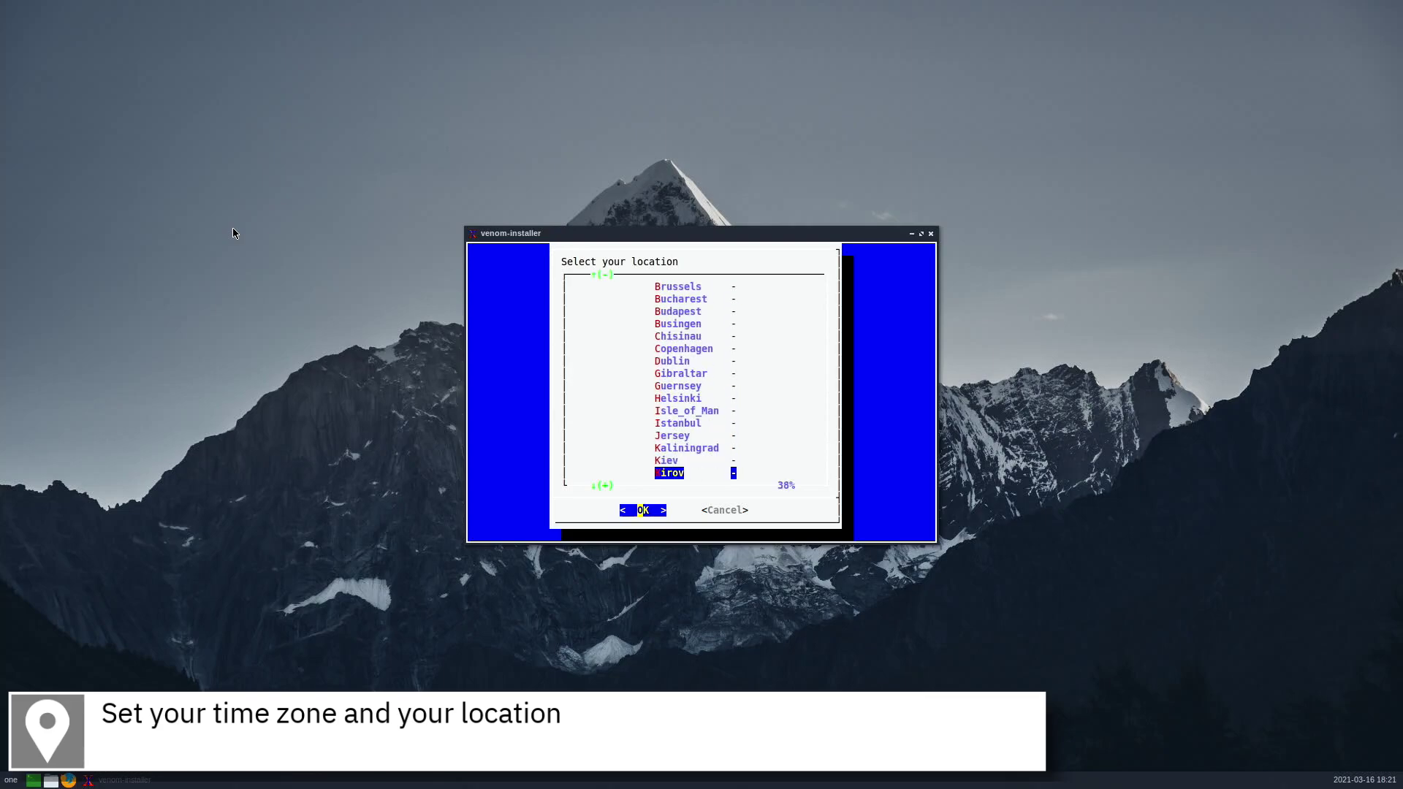
key(Down)
key(Down)
key(Down)
key(Down)
key(Down)
key(Up)
key(Up)
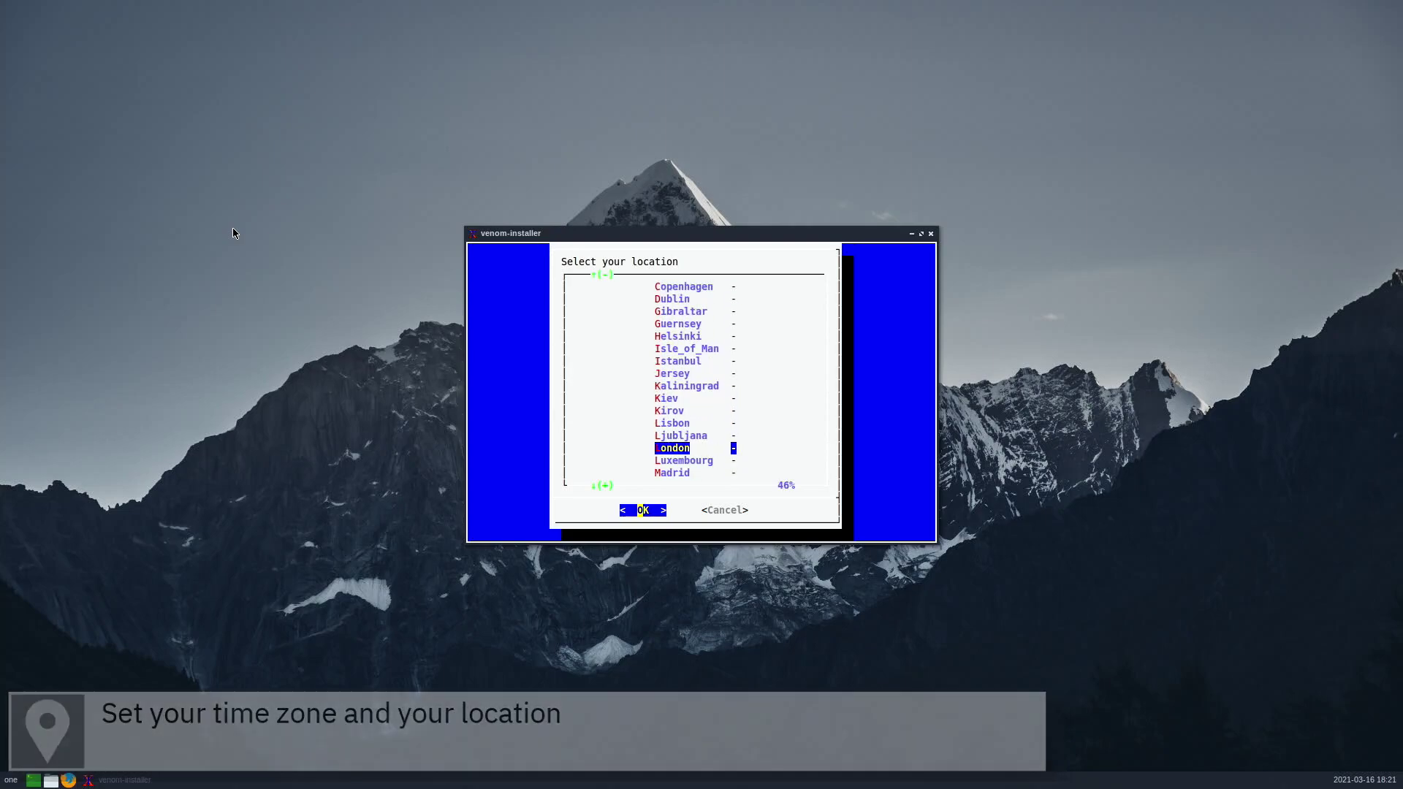
key(Return)
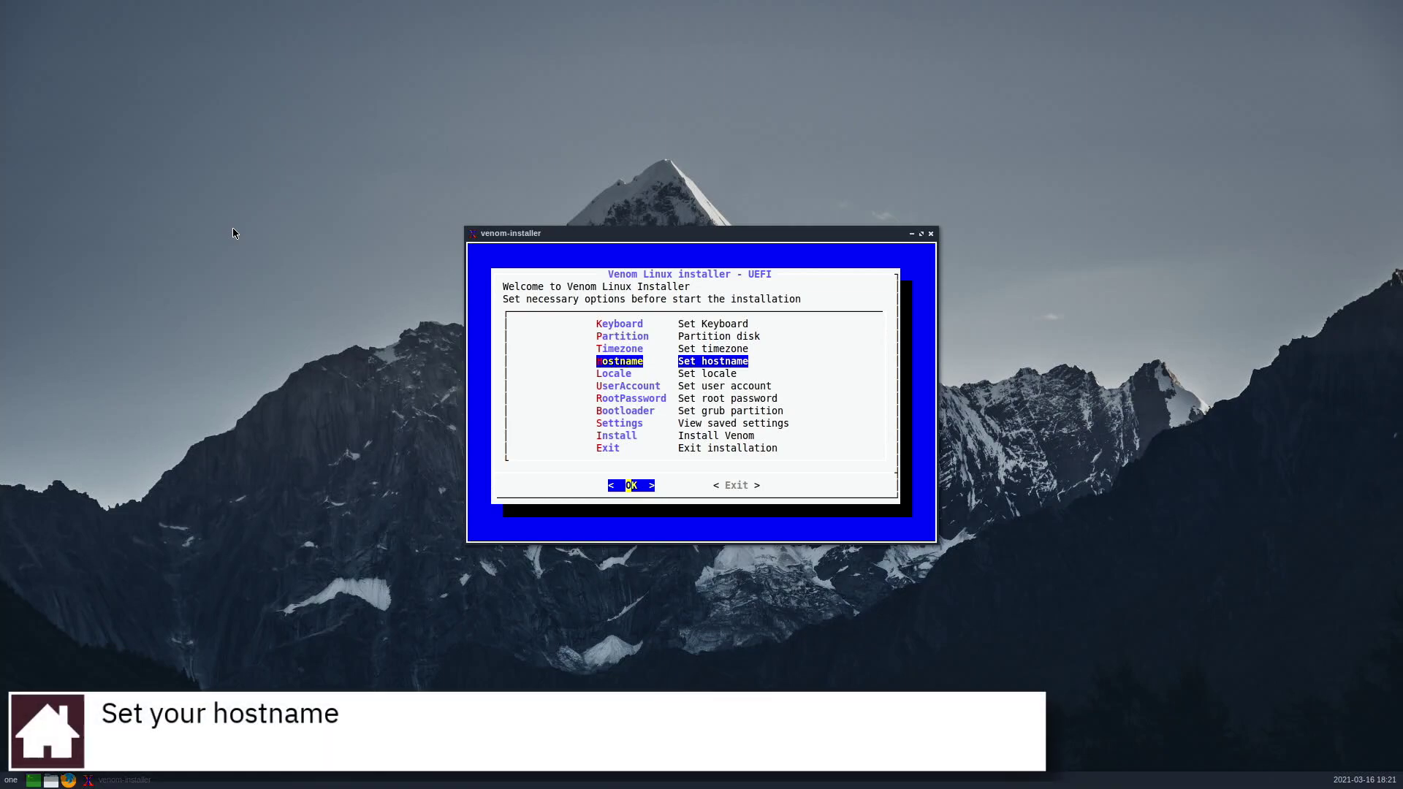
Step: Change the hostname from venom to Rikka
key(Return)
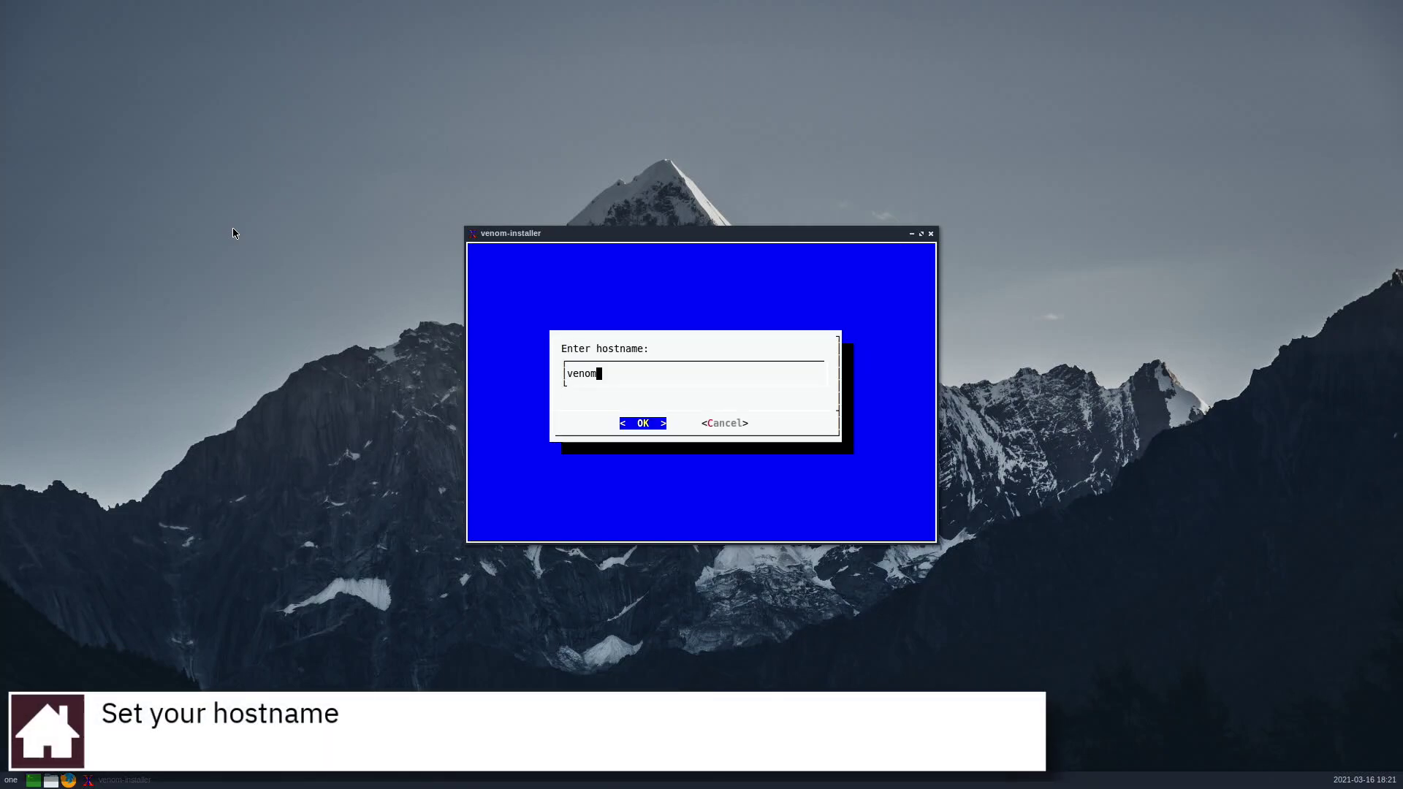
key(BackSpace)
key(BackSpace)
key(BackSpace)
key(BackSpace)
key(BackSpace)
text(Rikka)
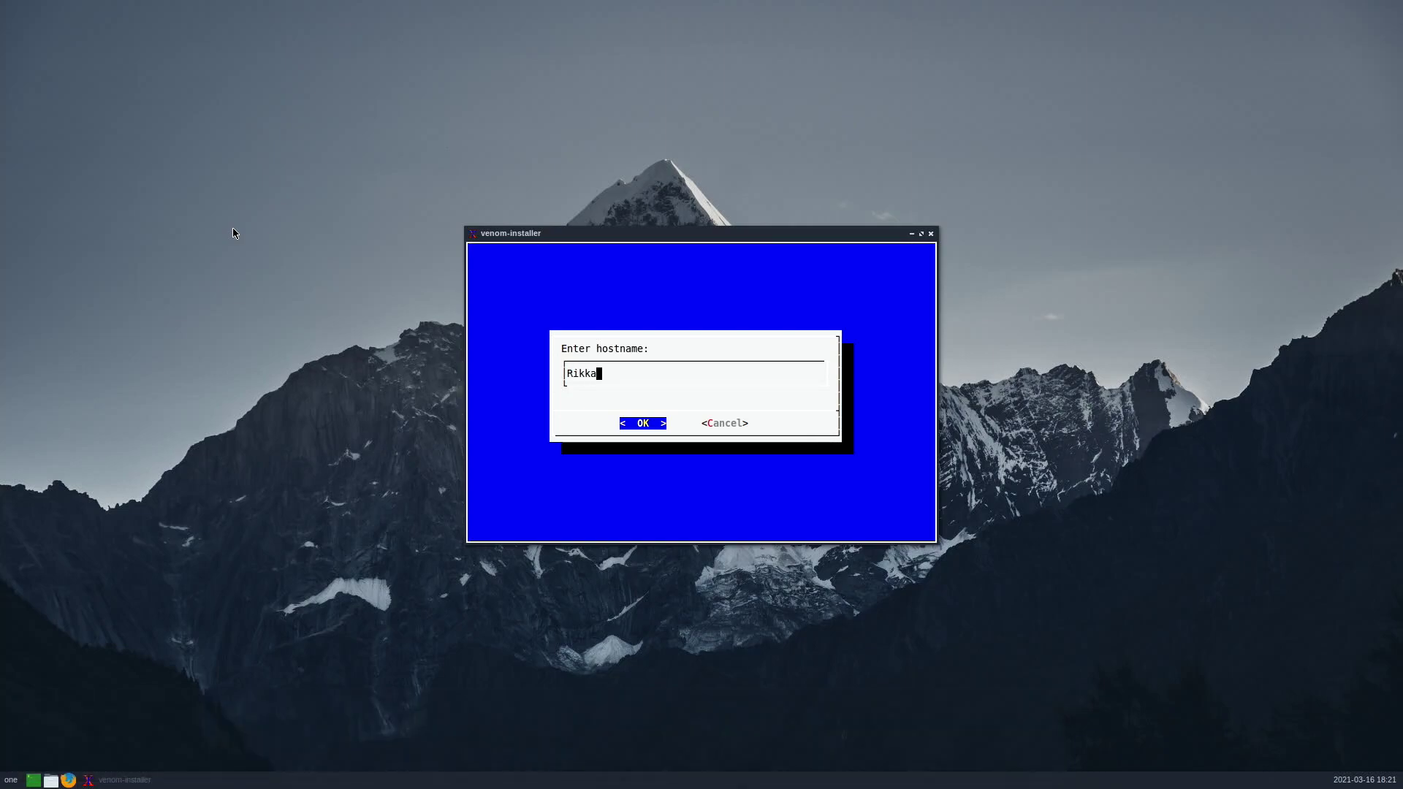
key(Return)
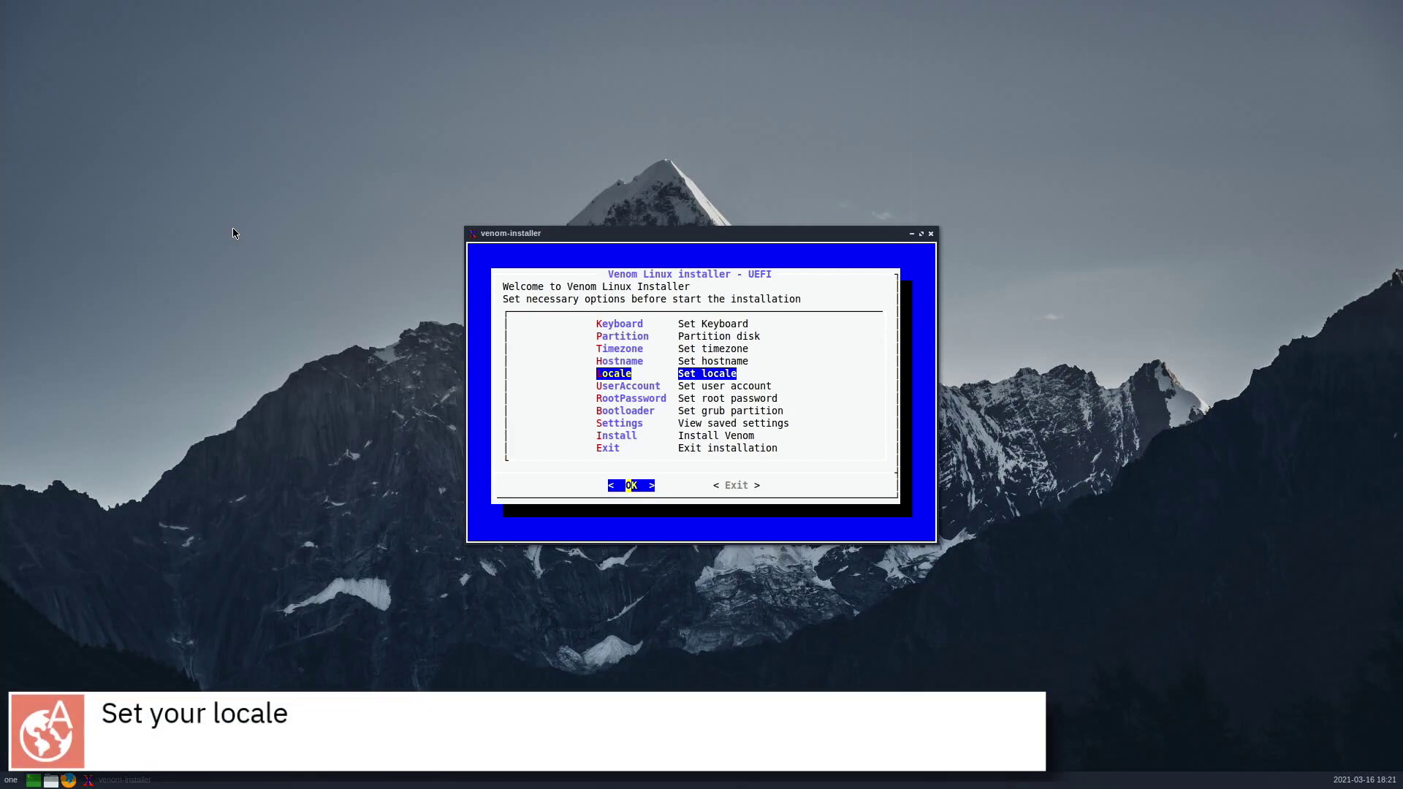
Step: Choose en_GB as the system locale and localtime for the clock
key(Return)
key(Down)
key(Down)
key(Down)
key(Down)
key(Down)
key(Down)
key(Down)
key(Down)
key(Down)
key(Down)
key(Down)
key(Down)
key(Down)
key(Down)
key(Down)
key(Down)
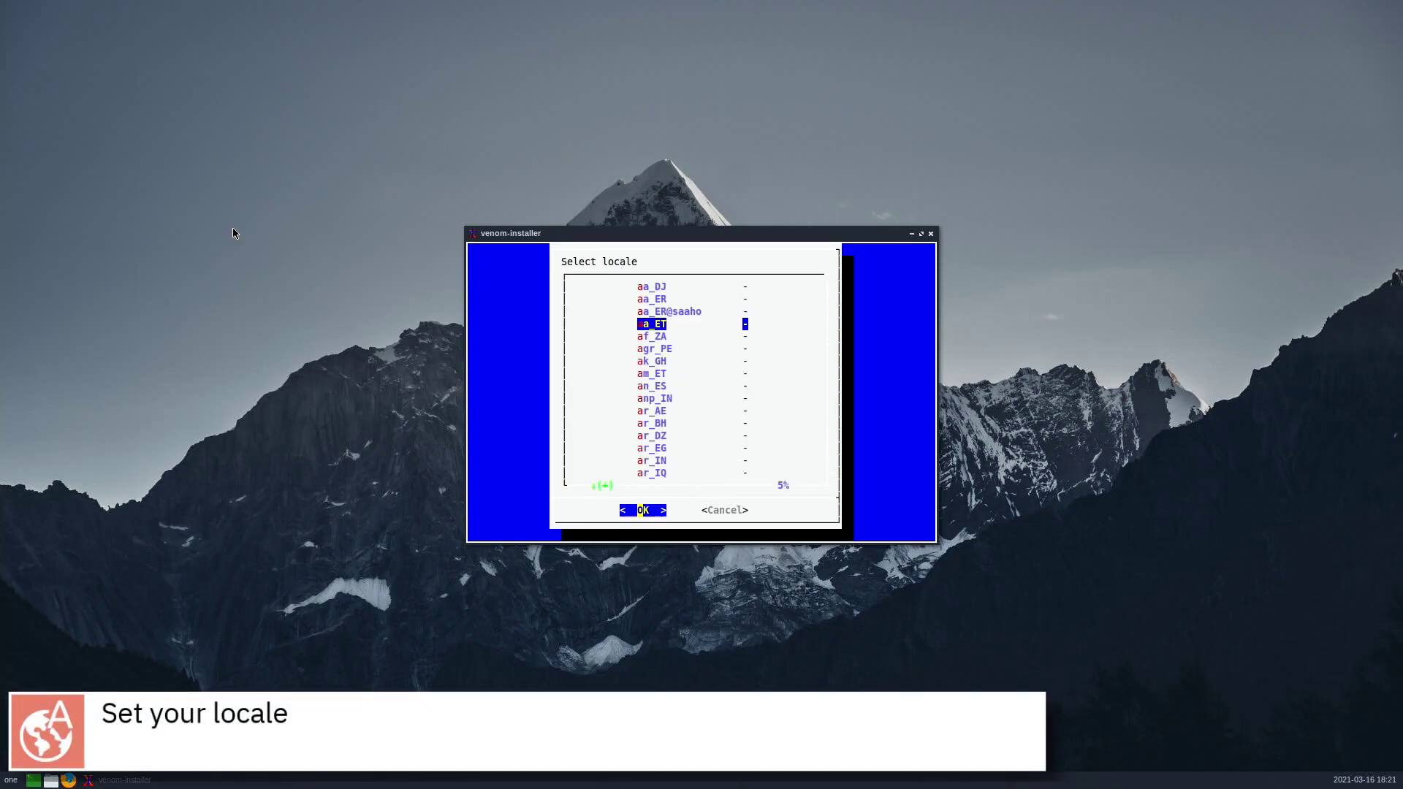
key(Down)
key(Down)
key(Down)
key(Down)
key(Down)
key(Down)
key(Down)
key(Down)
key(Down)
key(Down)
key(Down)
key(Down)
key(Down)
key(Down)
key(Down)
key(Down)
key(Down)
key(Down)
key(Down)
key(Down)
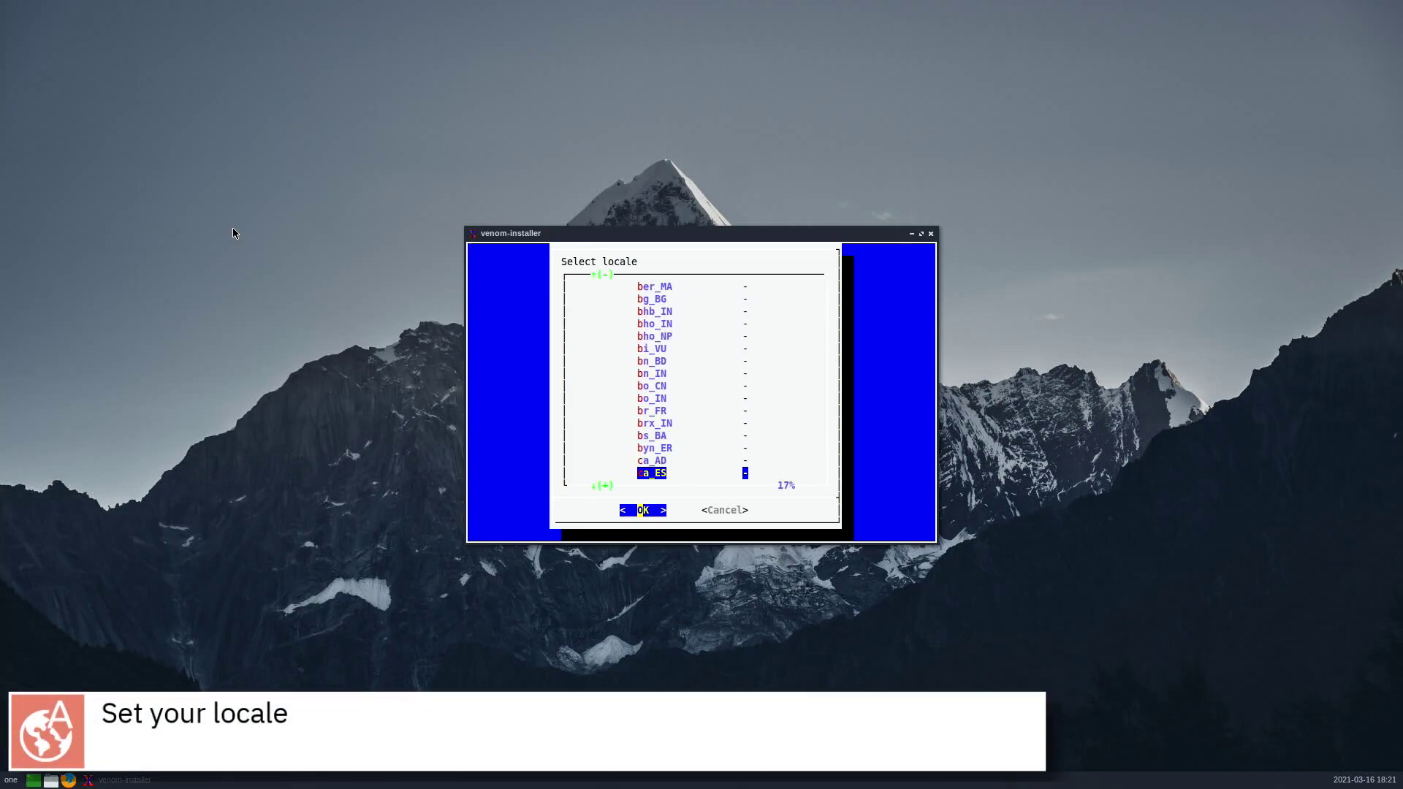
key(Down)
key(Down)
key(Down)
key(Down)
key(Down)
key(Down)
key(Down)
key(Down)
key(Down)
key(Down)
key(Down)
key(Down)
key(Down)
key(Down)
key(Down)
key(Down)
key(Down)
key(Down)
key(Down)
key(Down)
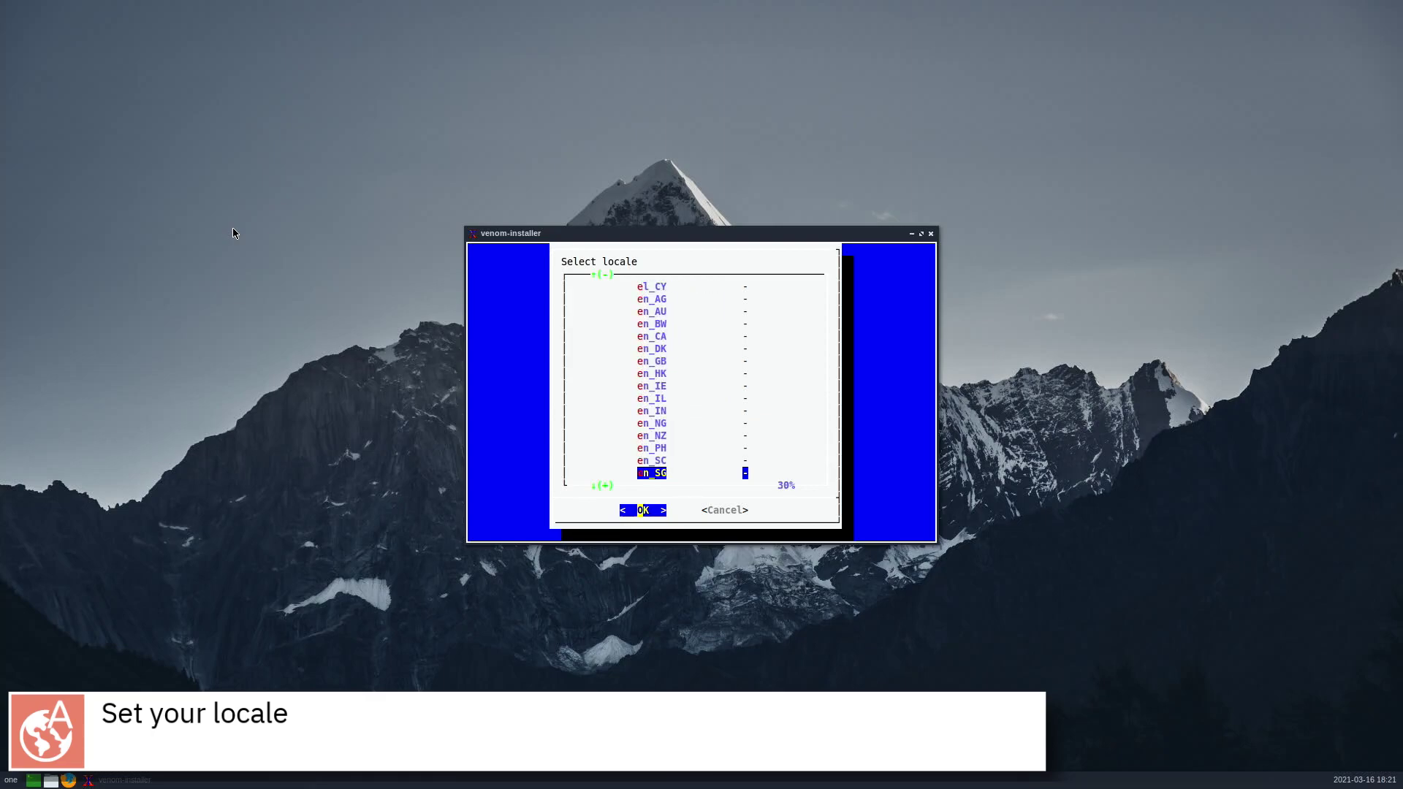
key(Down)
key(Down)
key(Down)
key(Down)
key(Down)
key(Down)
key(Up)
key(Up)
key(Up)
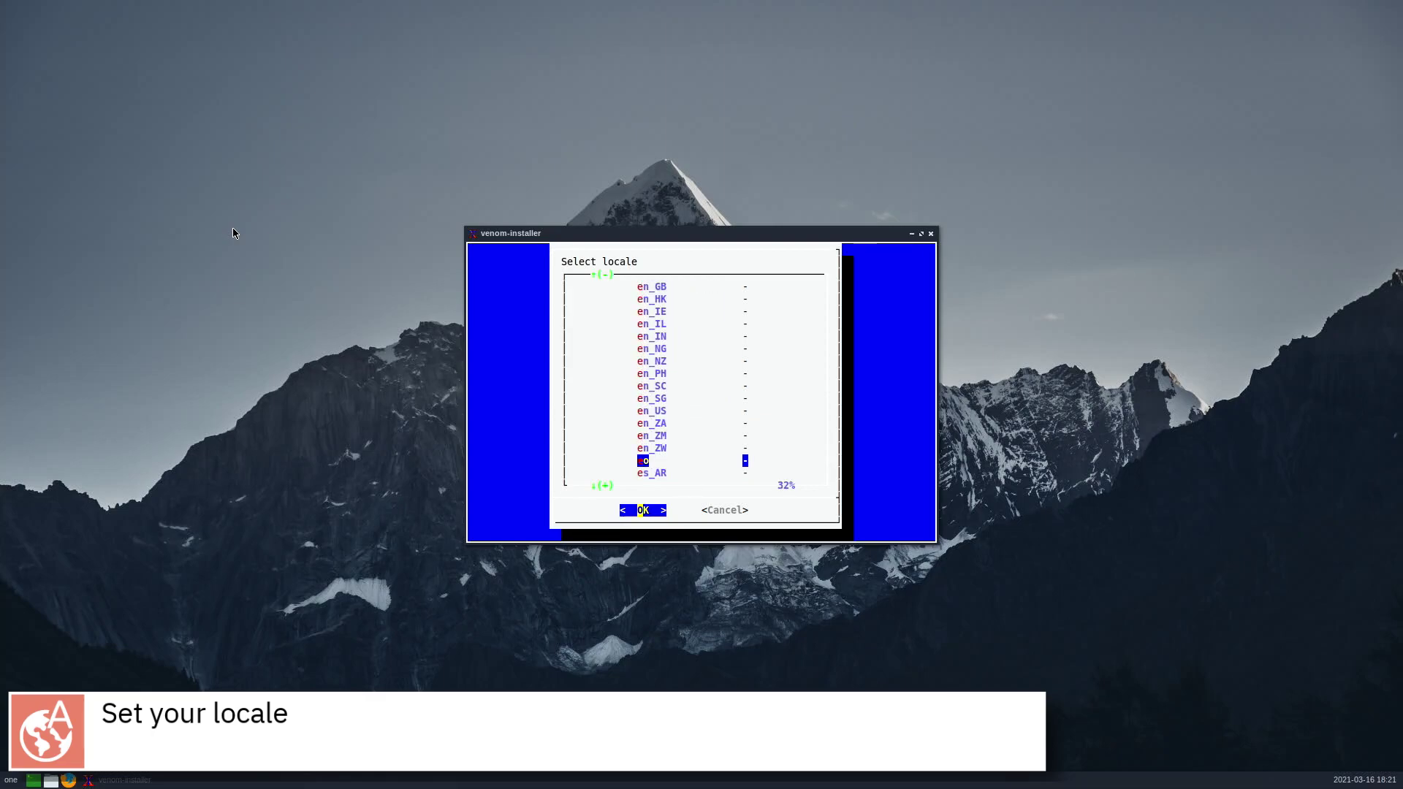
key(Up)
key(Up)
key(Up)
key(Up)
key(Up)
key(Up)
key(Up)
key(Up)
key(Up)
key(Up)
key(Up)
key(Up)
key(Return)
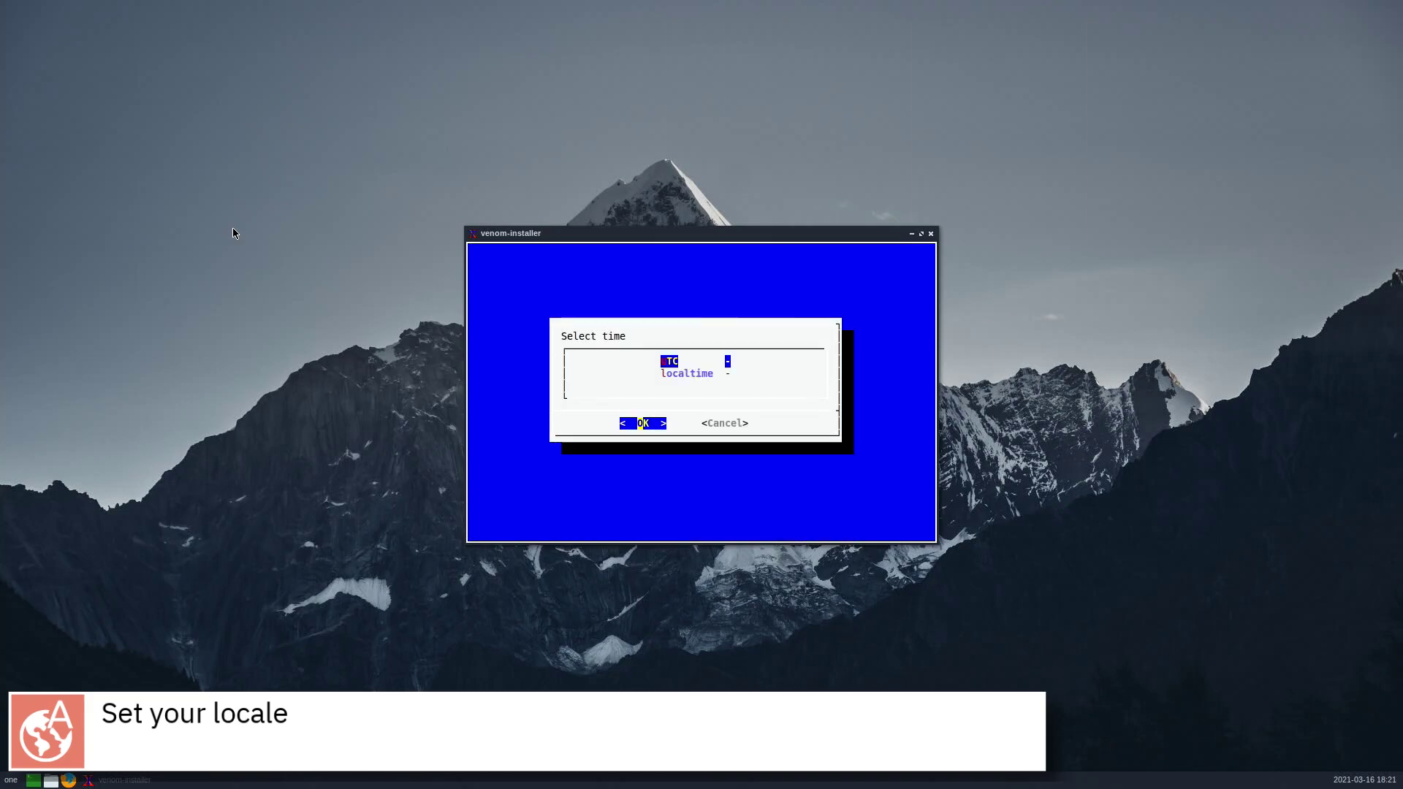
key(Down)
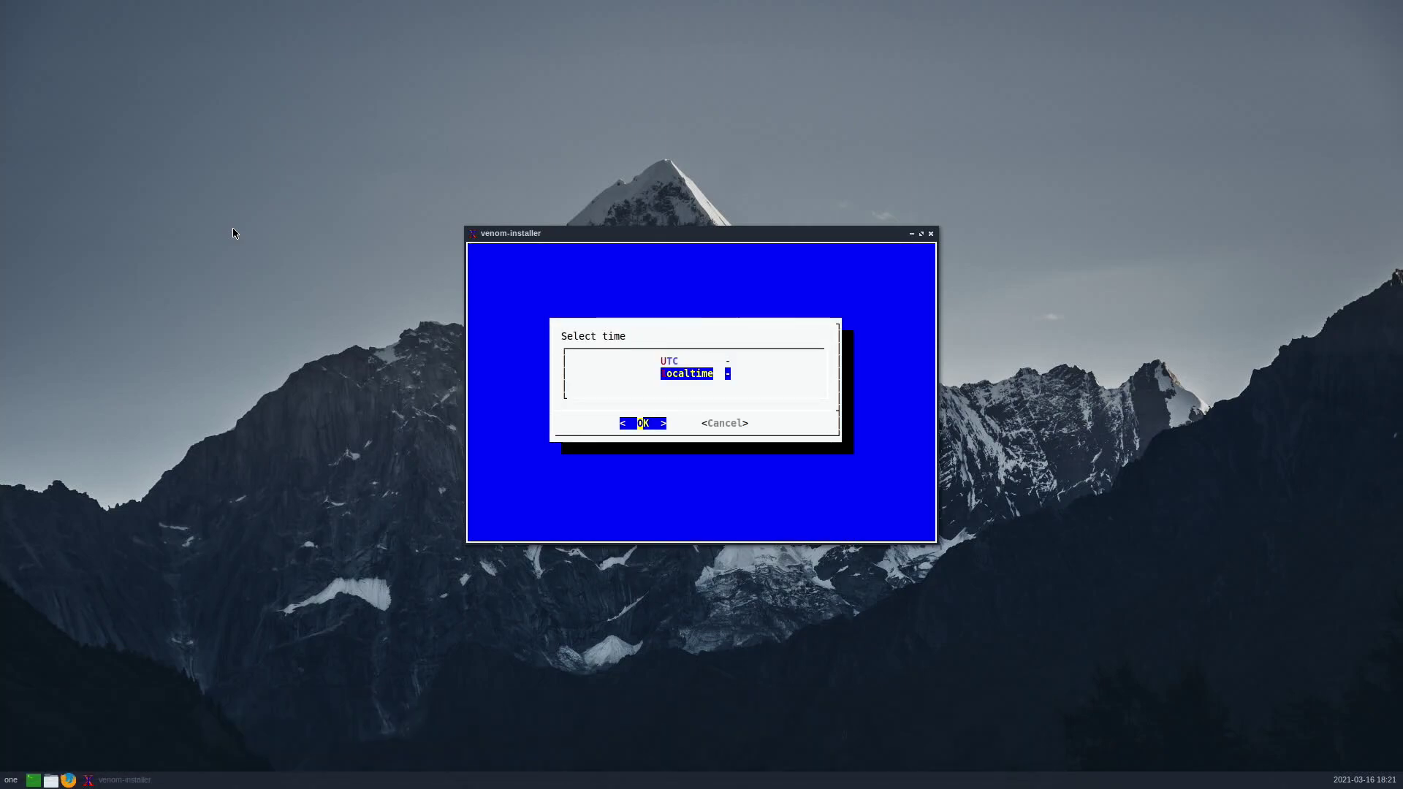
key(Return)
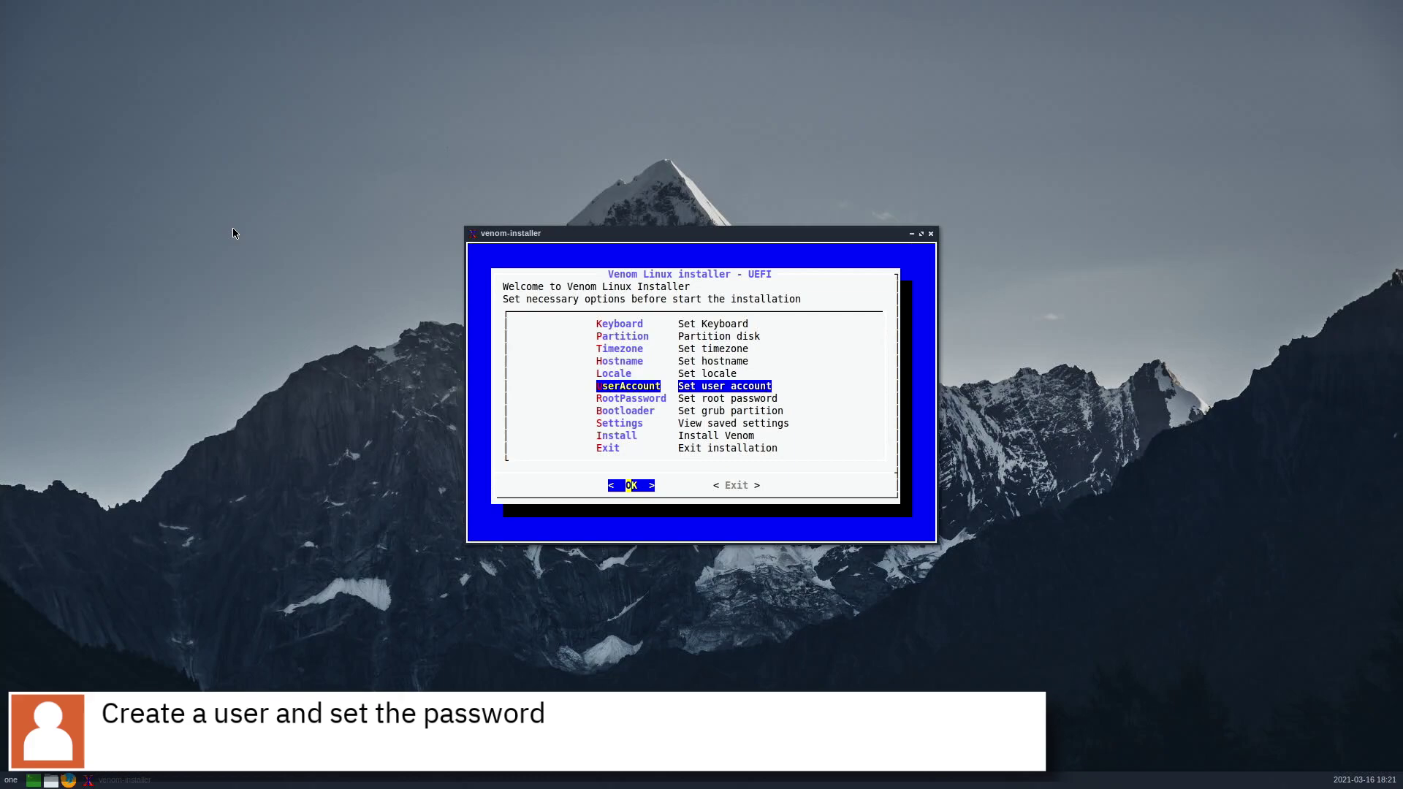
Step: Replace the default login name venom with the user's login name and enter and confirm its password
key(Return)
key(BackSpace)
key(BackSpace)
key(BackSpace)
key(BackSpace)
key(BackSpace)
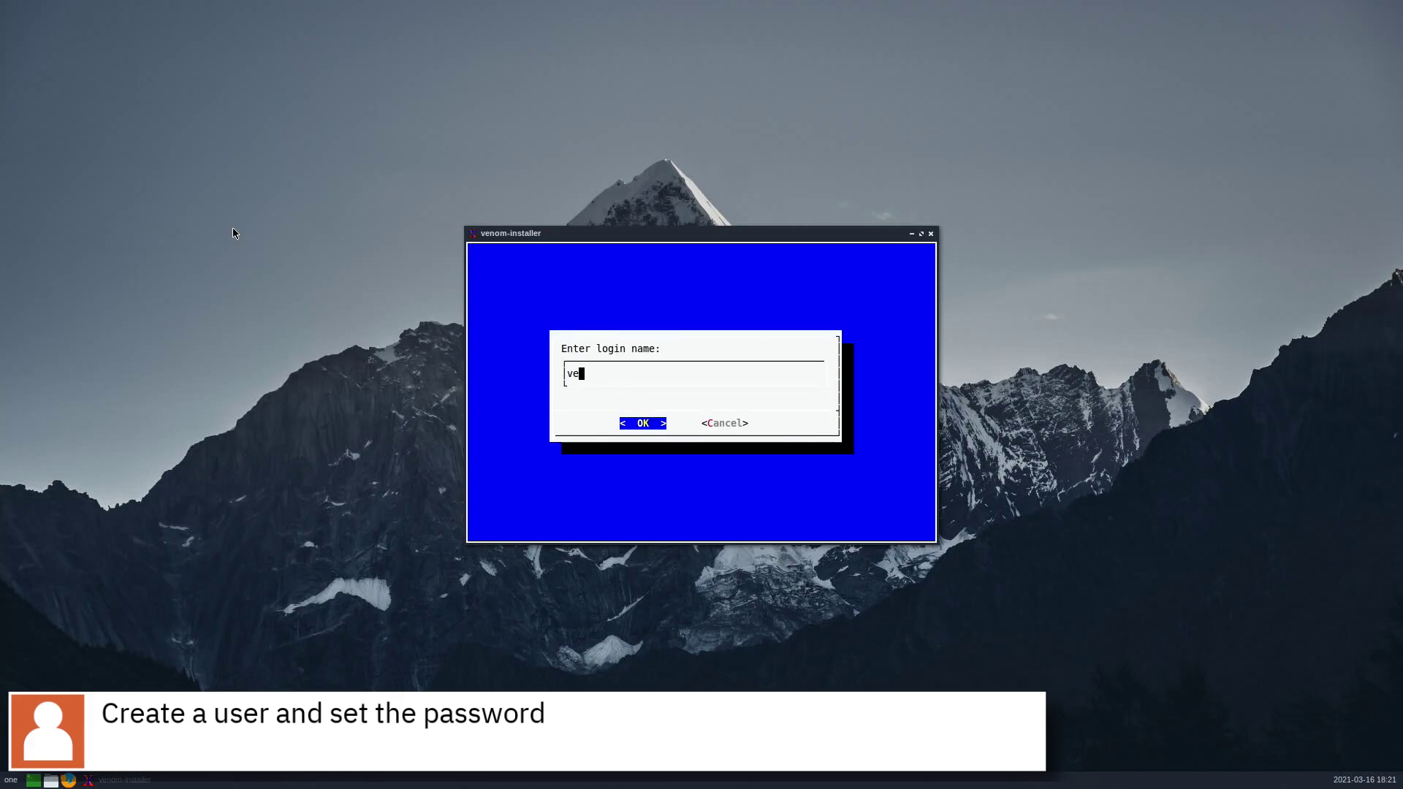
text(ribalinux)
key(Return)
text(********)
key(Return)
text(********)
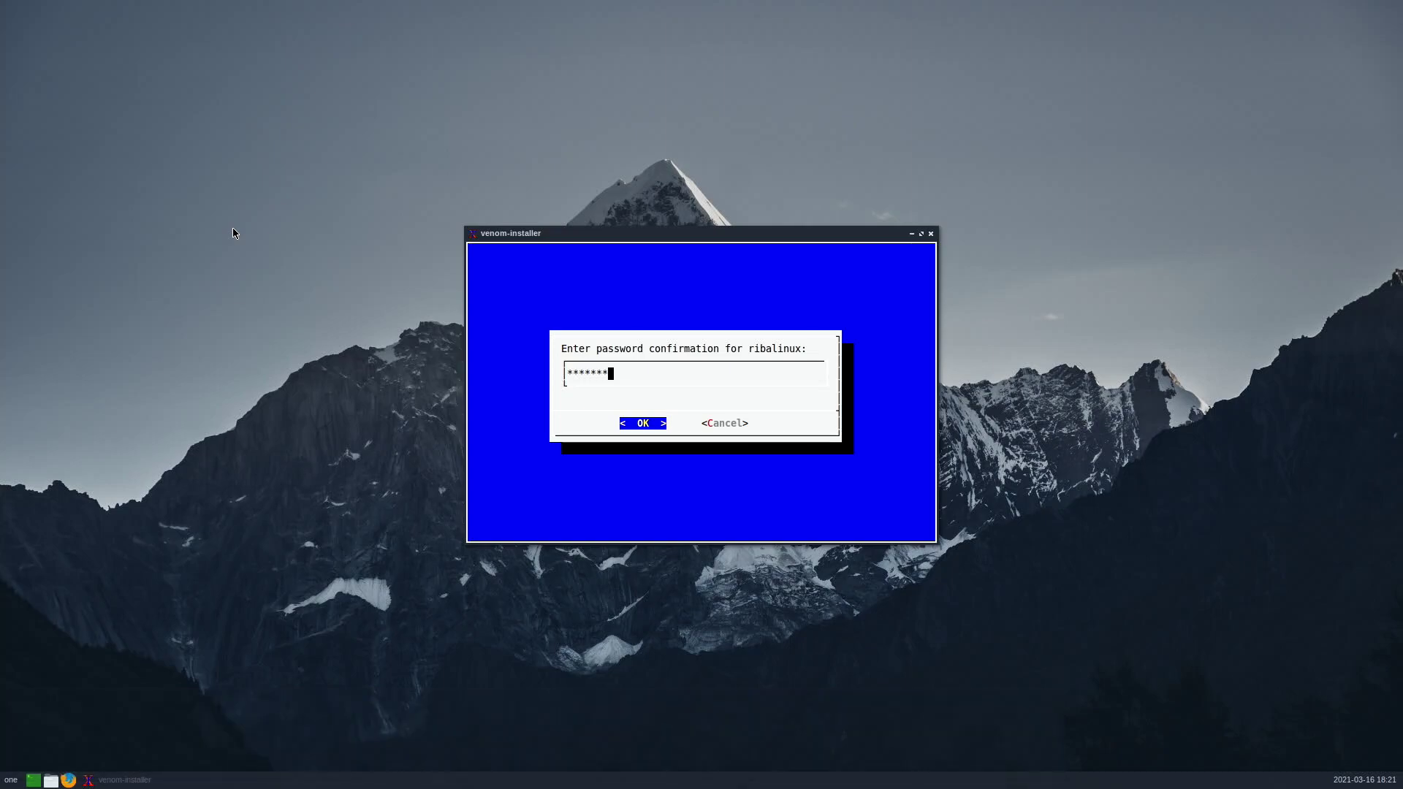
key(Return)
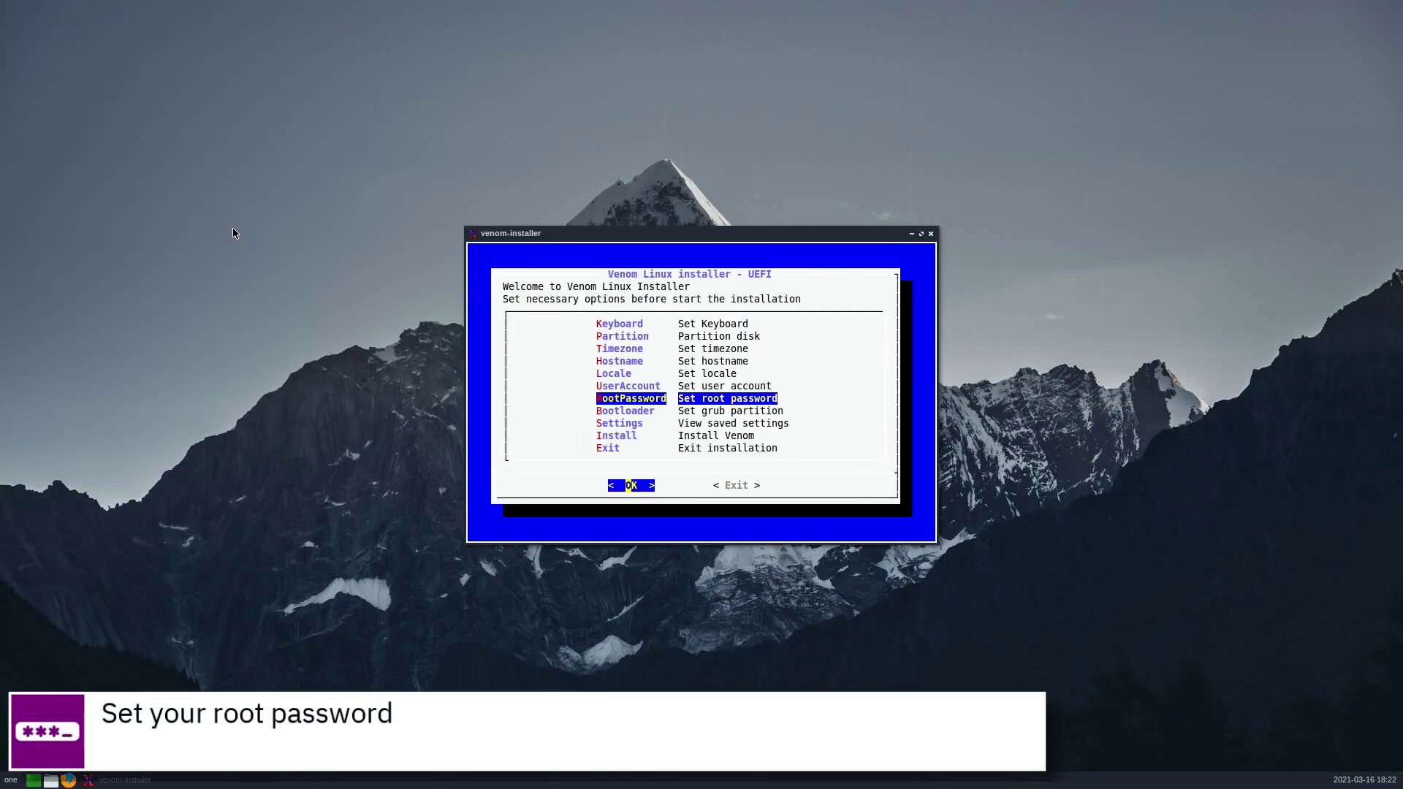
Step: Set the root password, entering it twice
key(Return)
text(******)
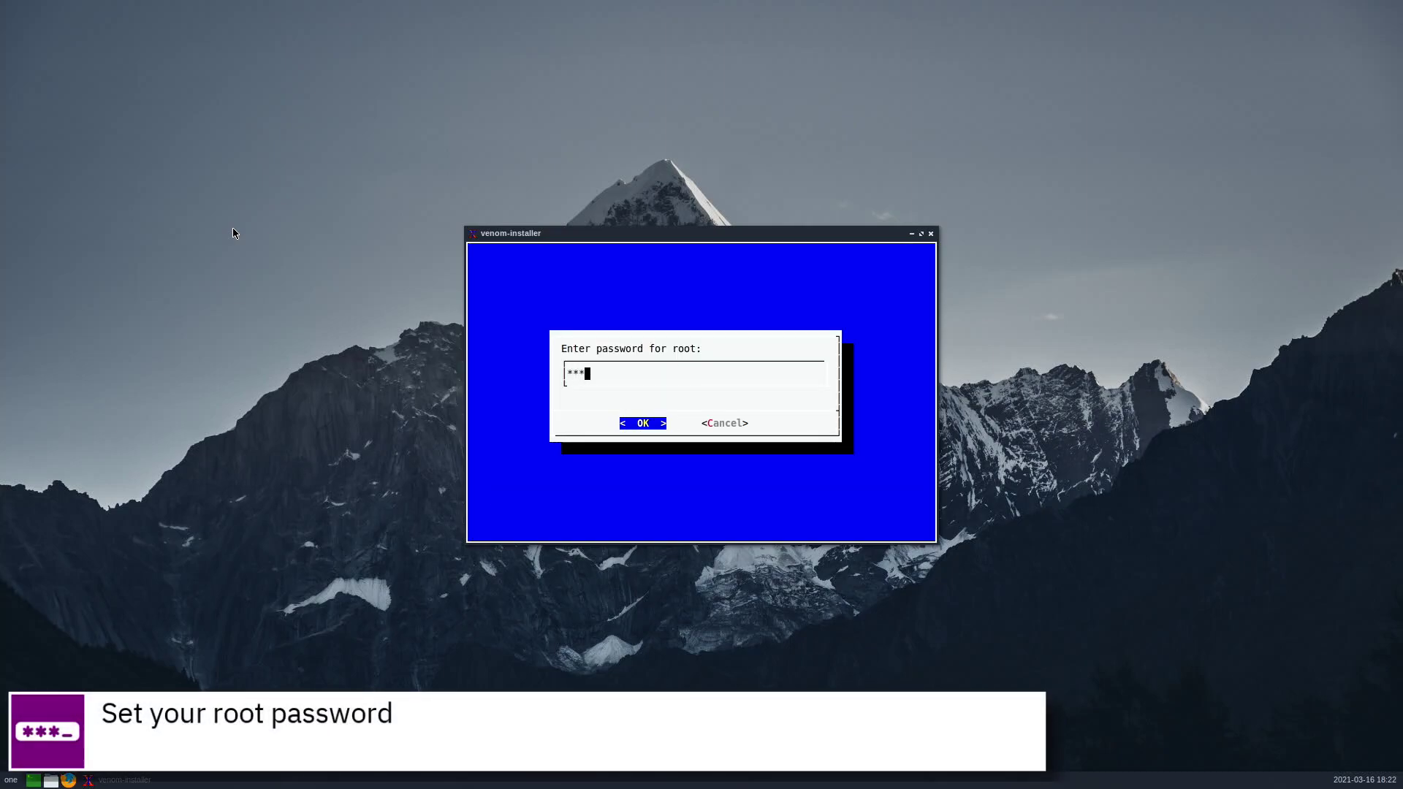
text(*)
key(Return)
text(***)
key(Return)
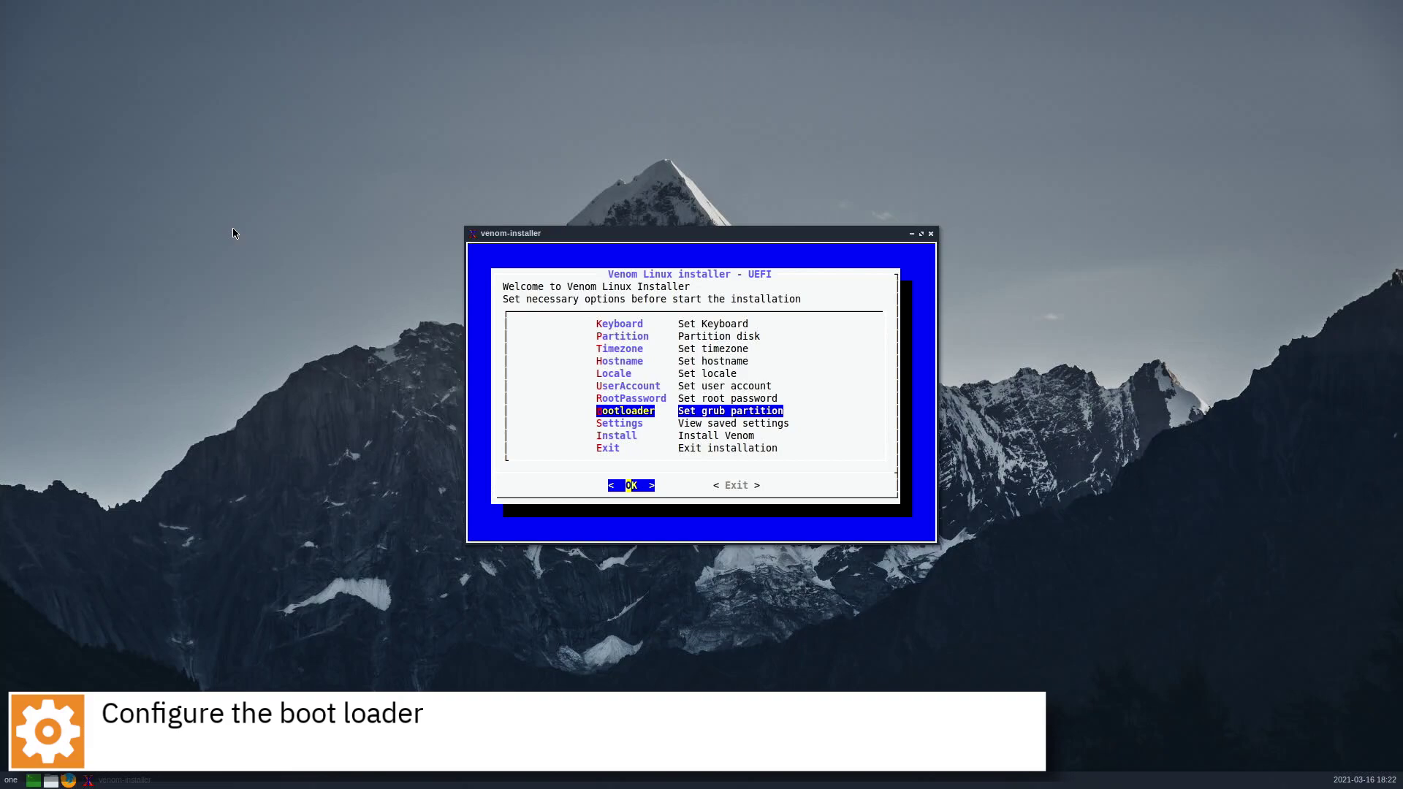
Step: Install the GRUB bootloader on /dev/sda, then check the saved settings summary and close it
key(Return)
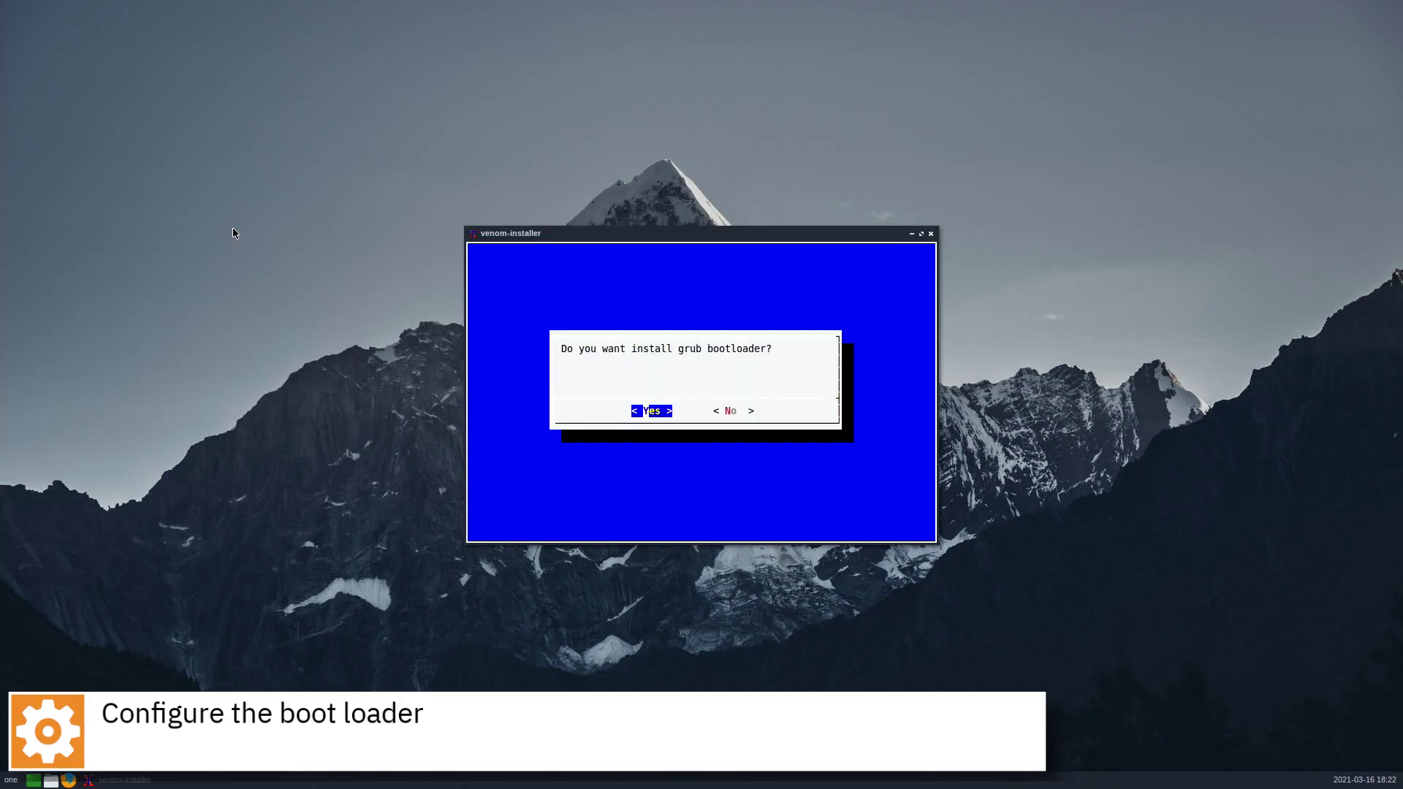
key(Return)
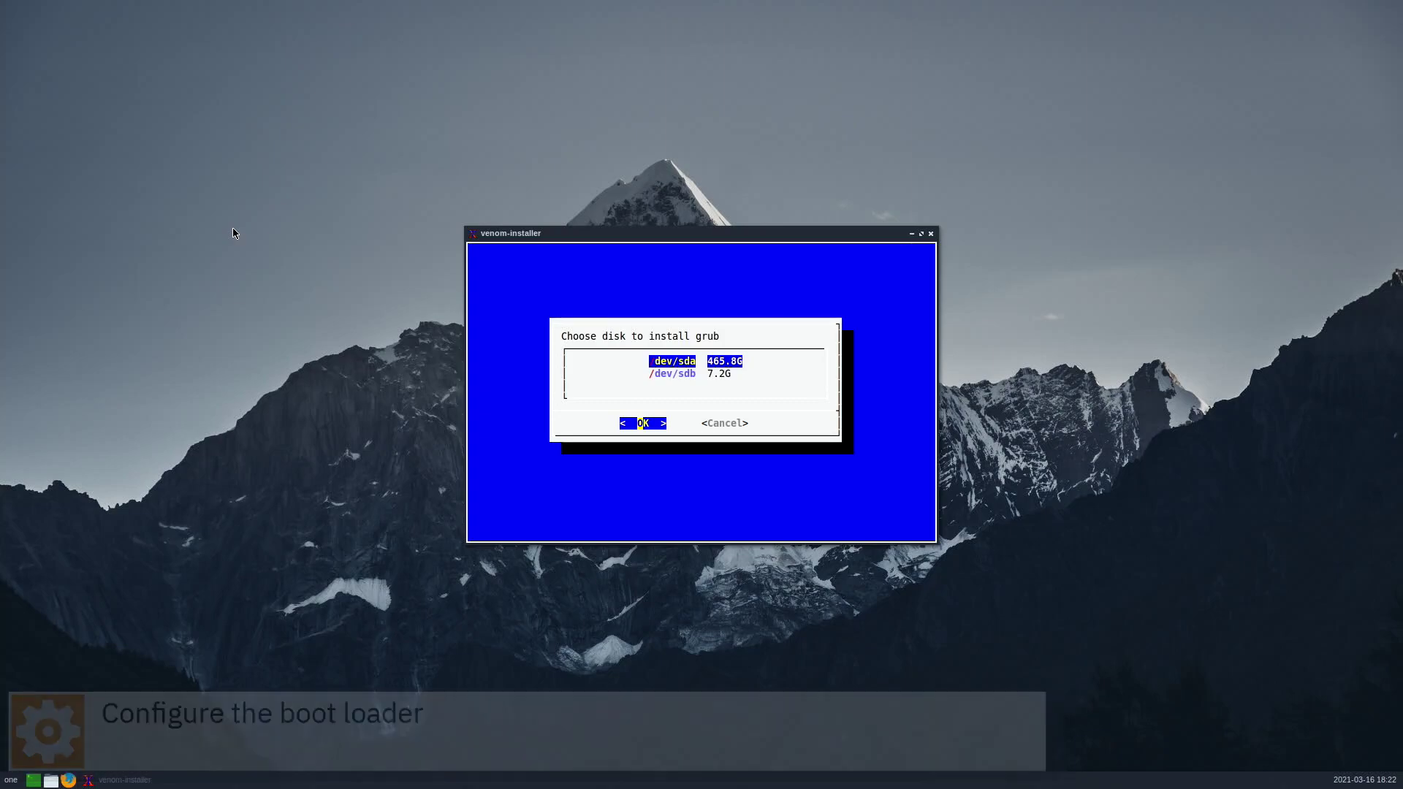
key(Return)
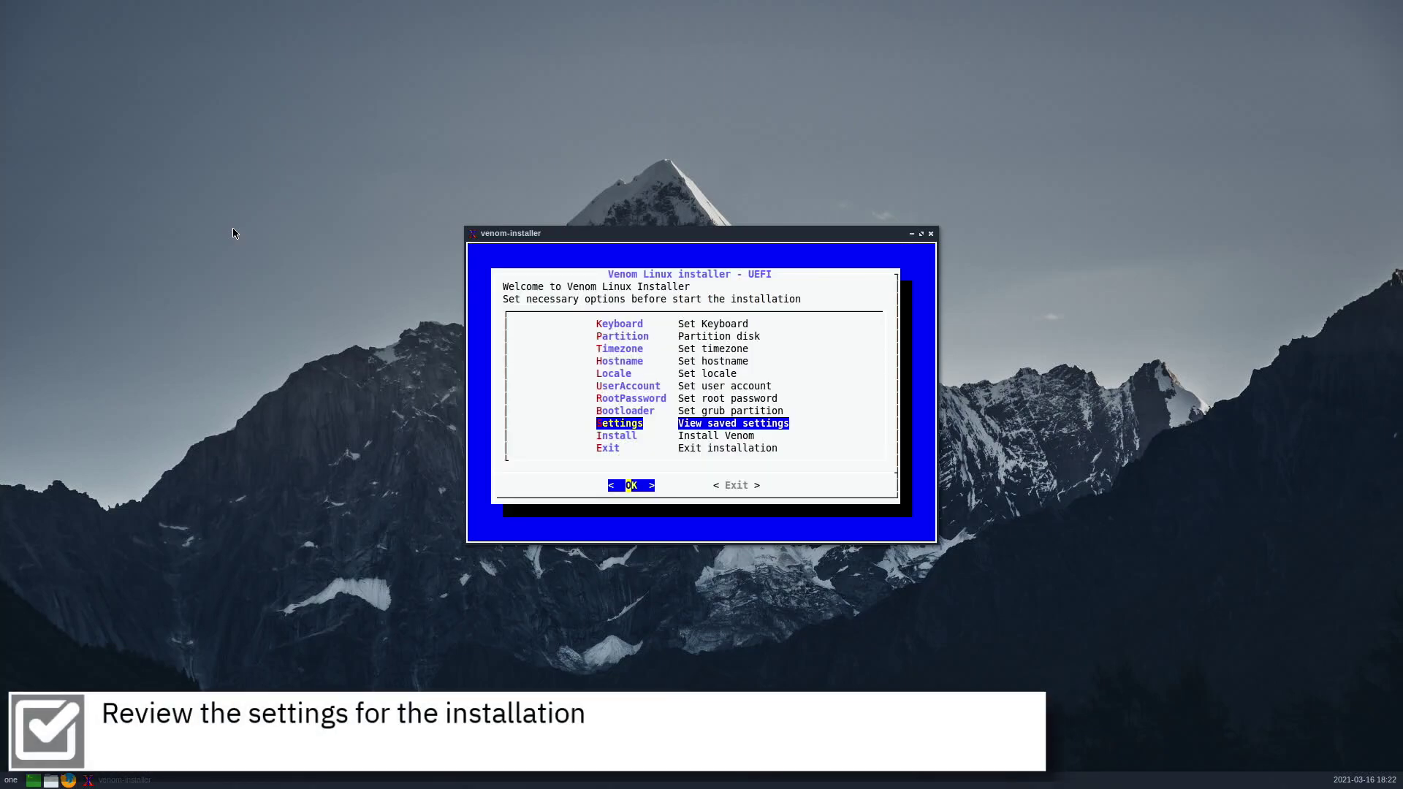
key(Return)
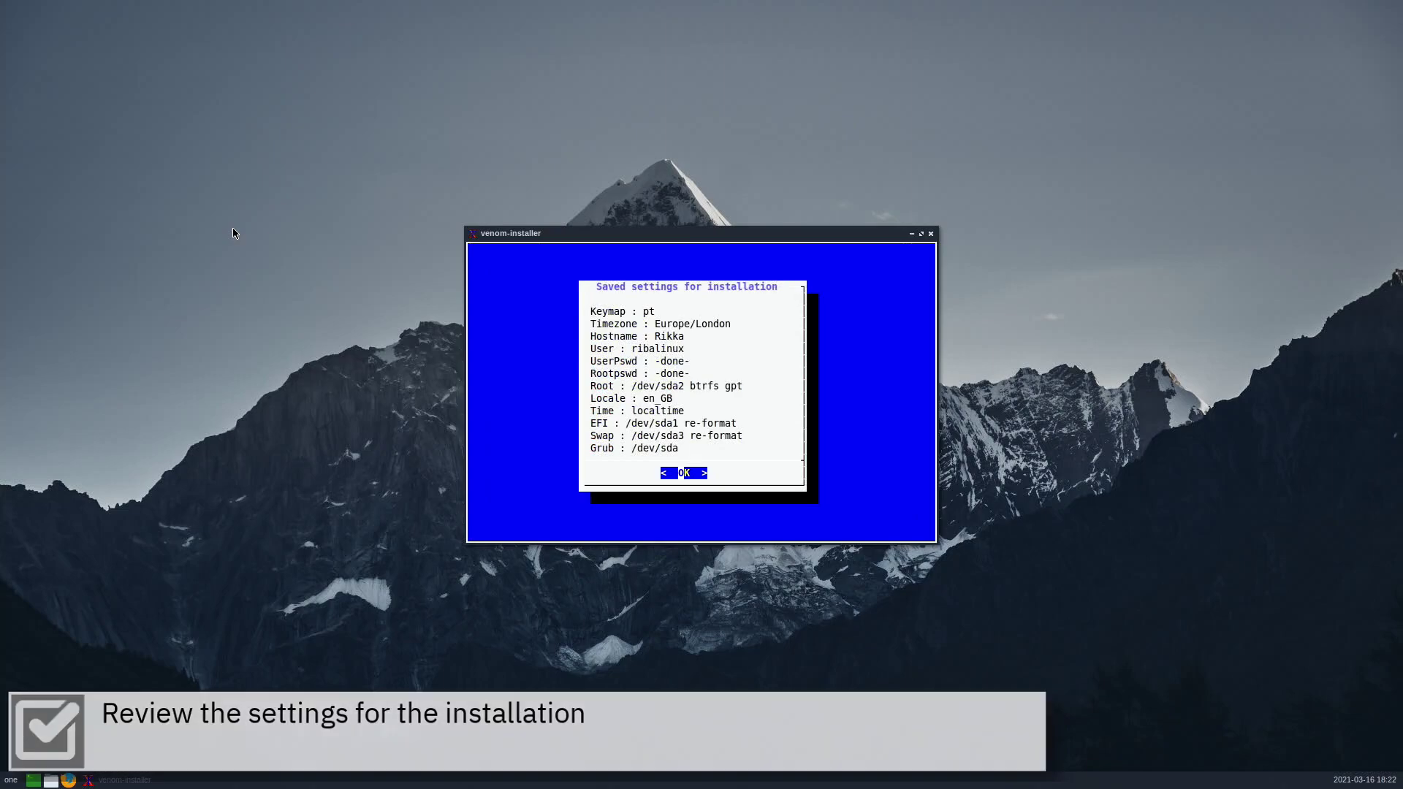
key(Return)
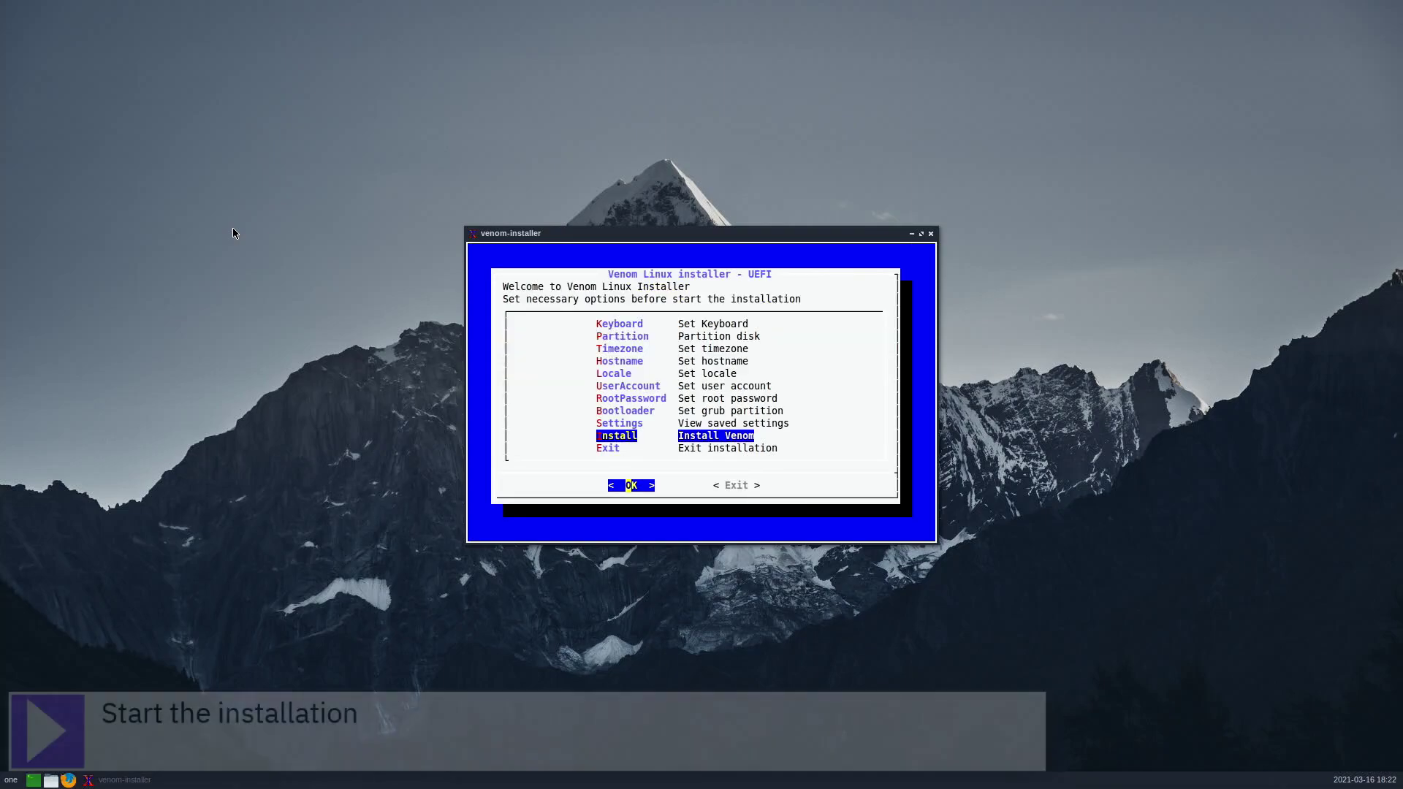
Step: Start the installation and confirm it, so /dev/sda2 begins formatting as btrfs
key(Return)
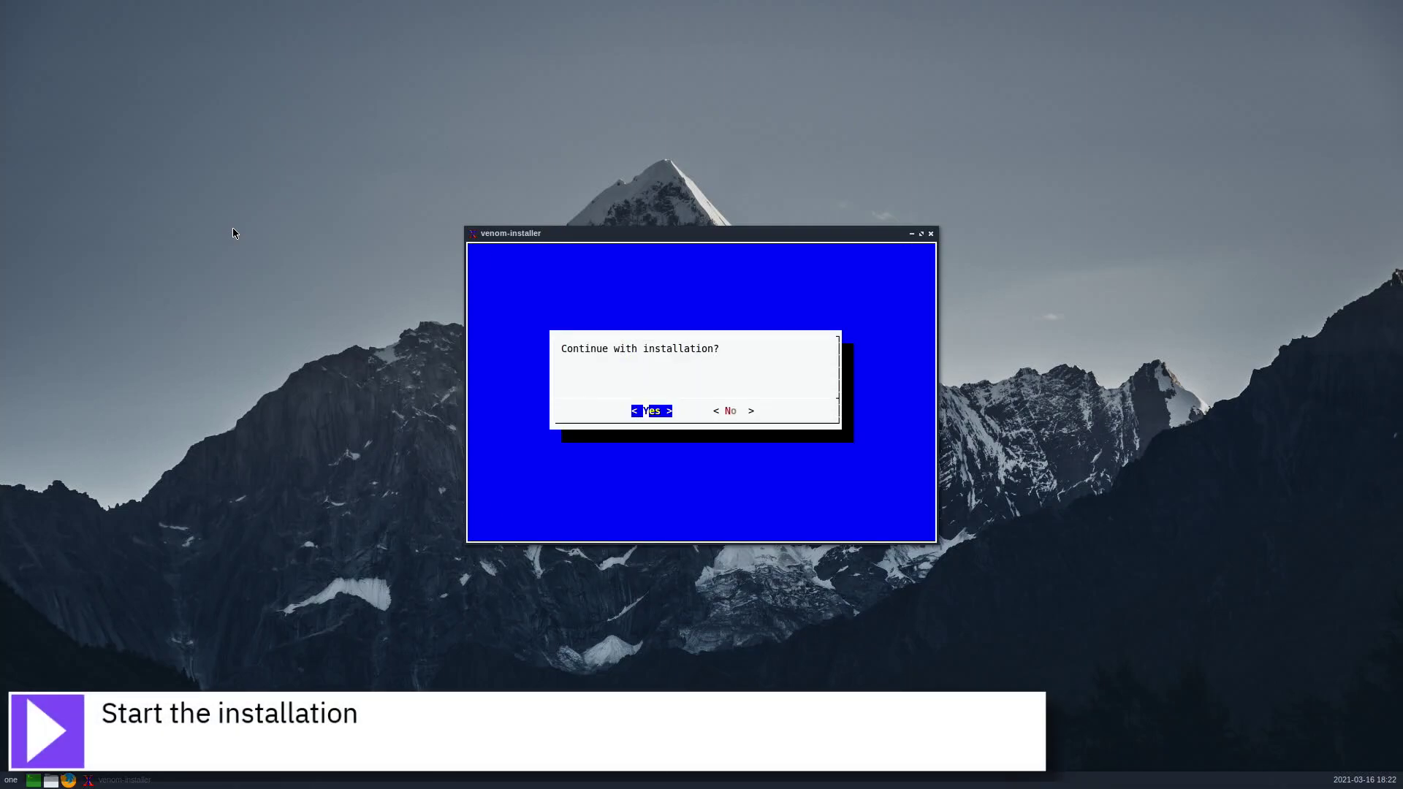
key(Return)
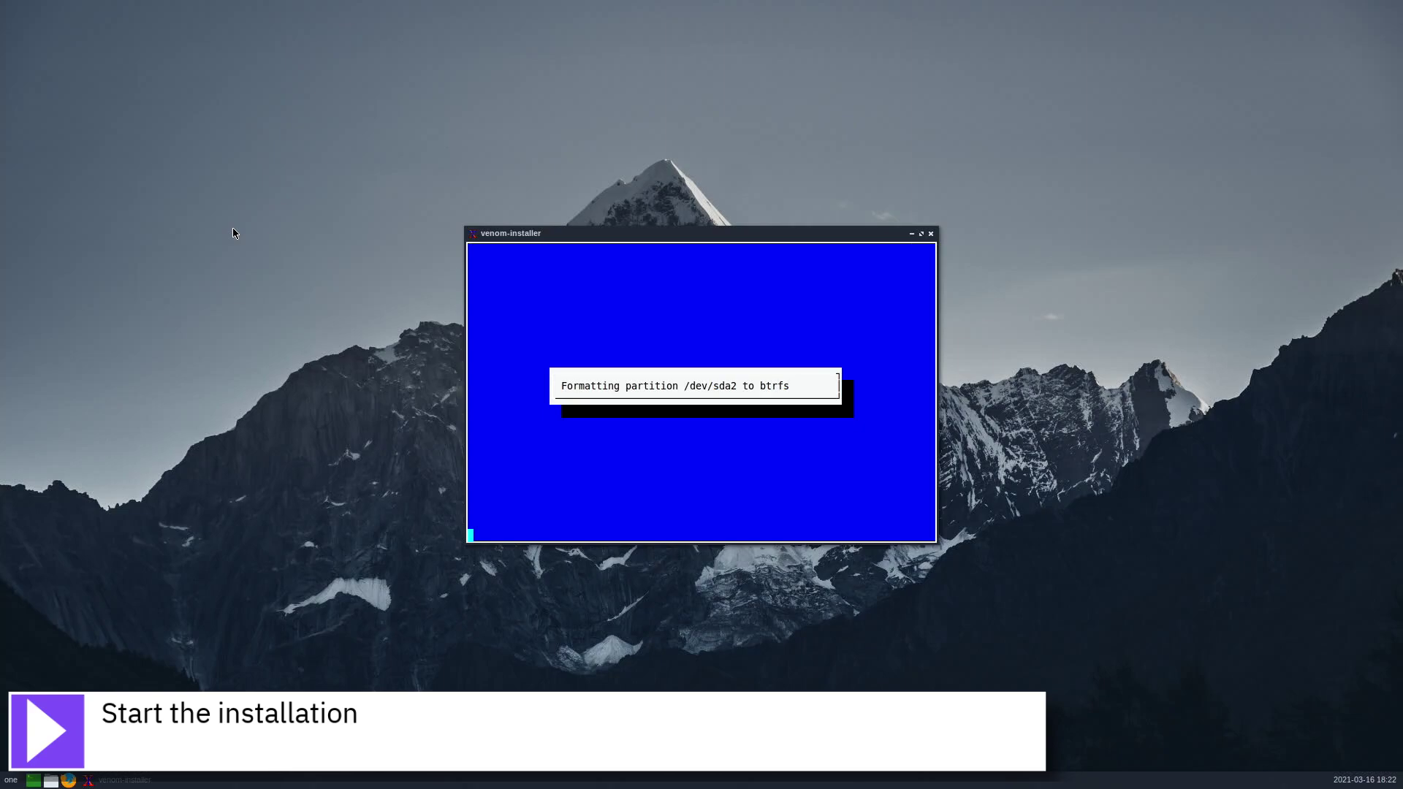